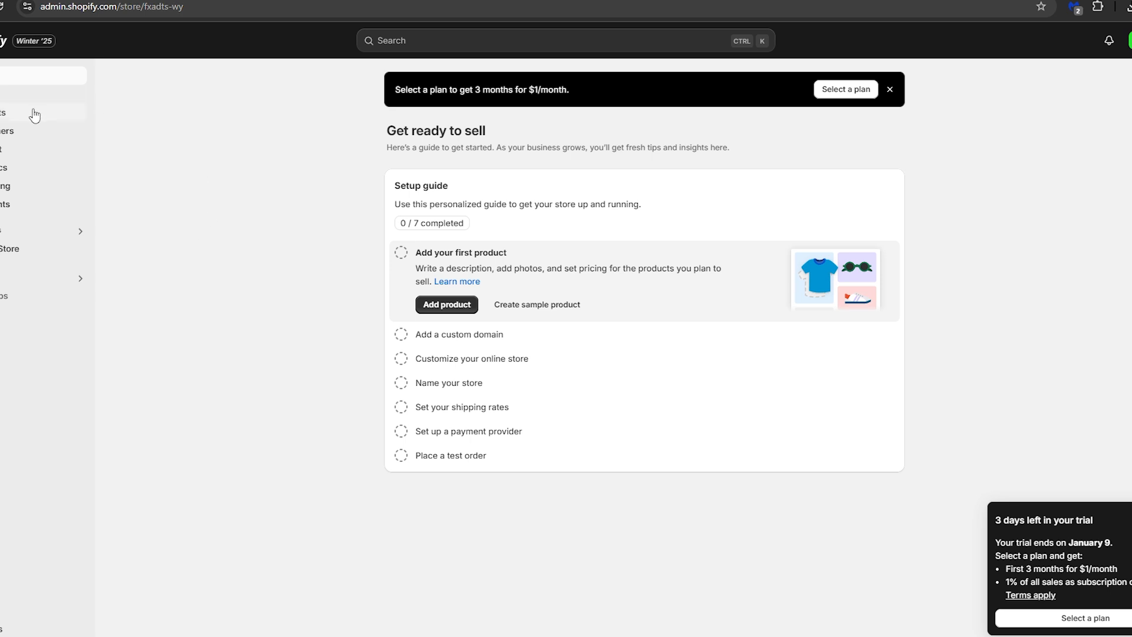
Start a new product in the store's catalogue and title it "Handmade Artistic Rug"
{"action": "left_click", "coordinate": [5, 115]}
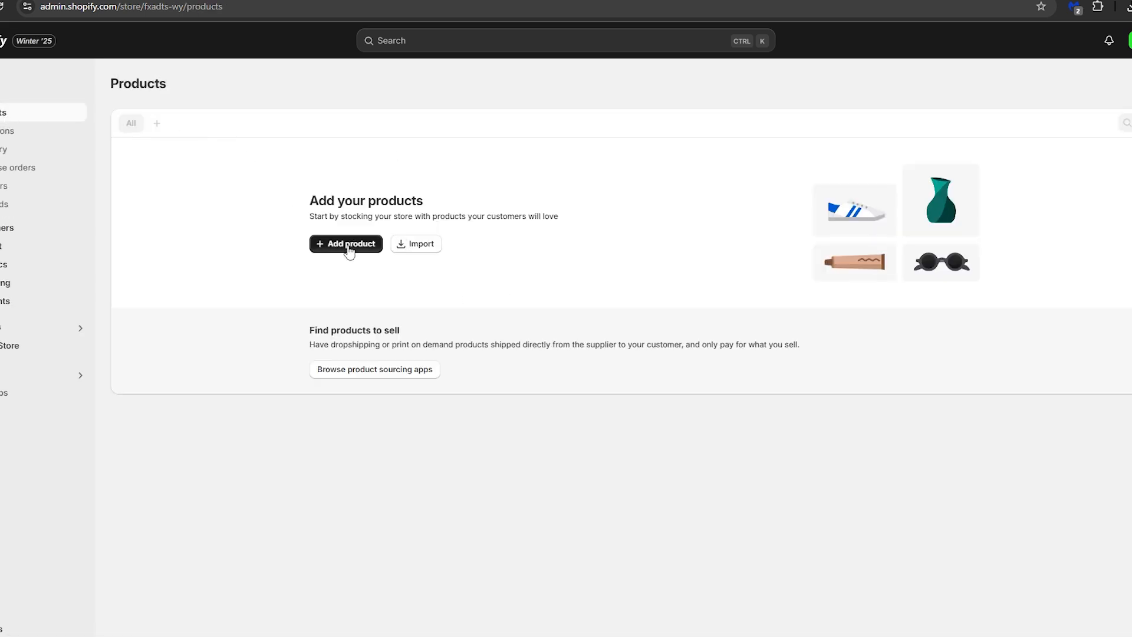
{"action": "left_click", "coordinate": [345, 244]}
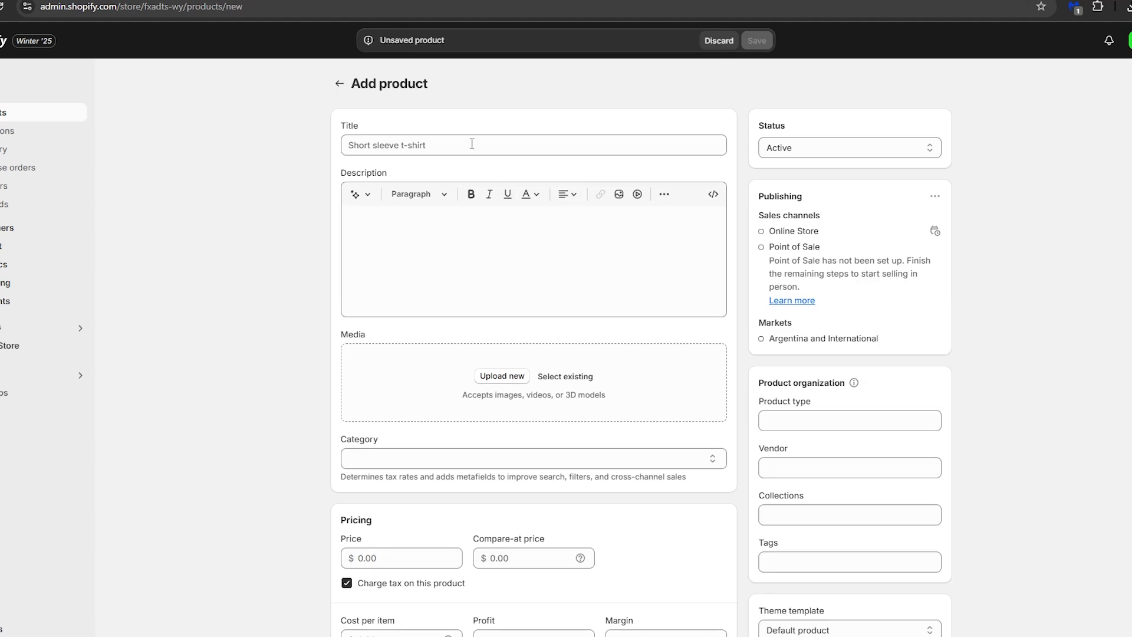
{"action": "left_click", "coordinate": [428, 150]}
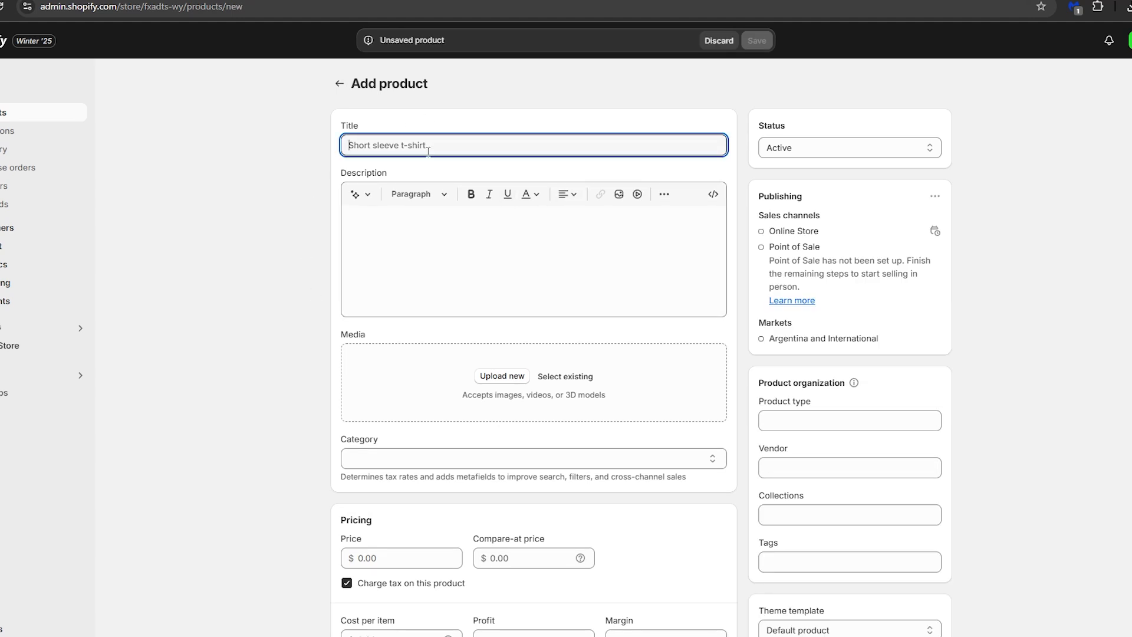
{"action": "type", "text": "Handmade Artistic Rug"}
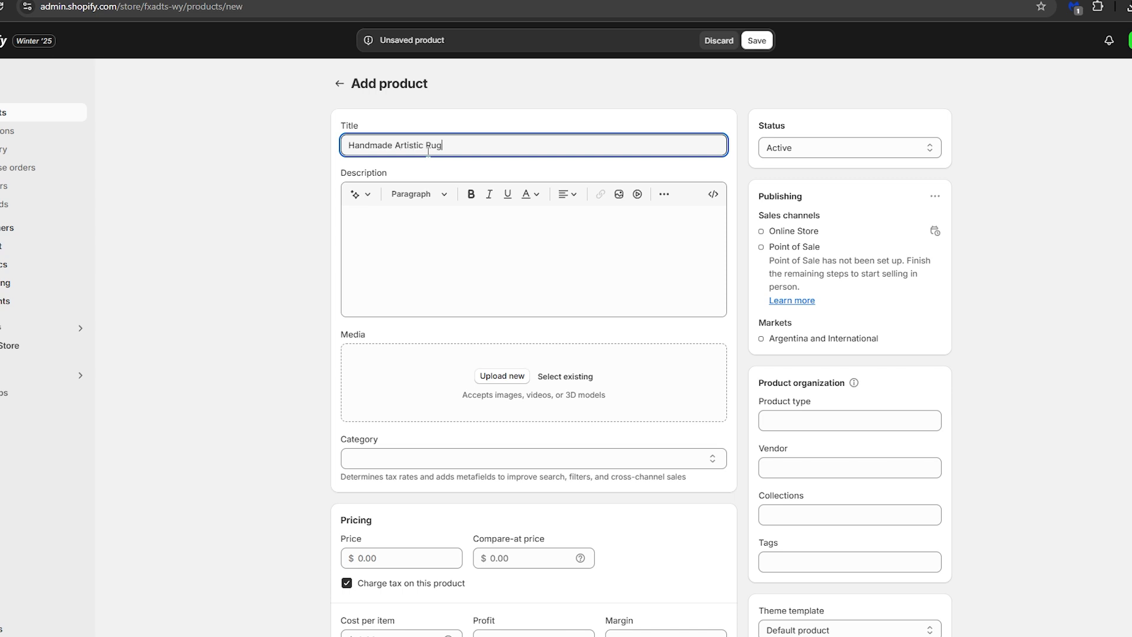
Generate a product description from the copied title "Handmade Artistic Rug" as keywords, and keep the generated text
{"action": "triple_click", "coordinate": [480, 146]}
{"action": "key", "text": "ctrl+c"}
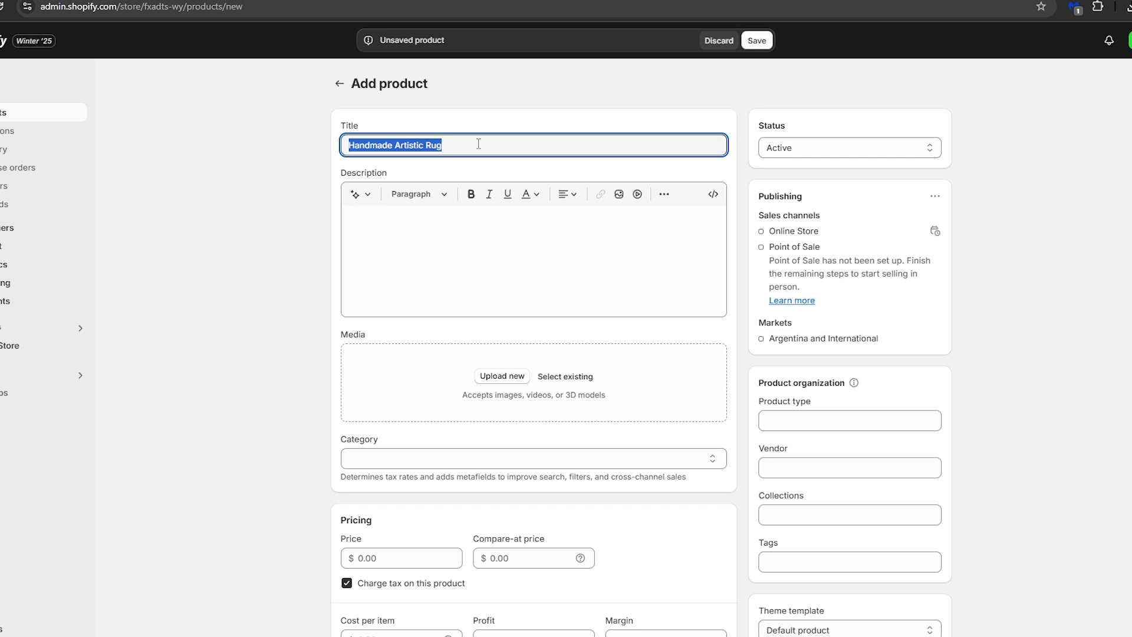
{"action": "left_click", "coordinate": [503, 250]}
{"action": "left_click", "coordinate": [362, 199]}
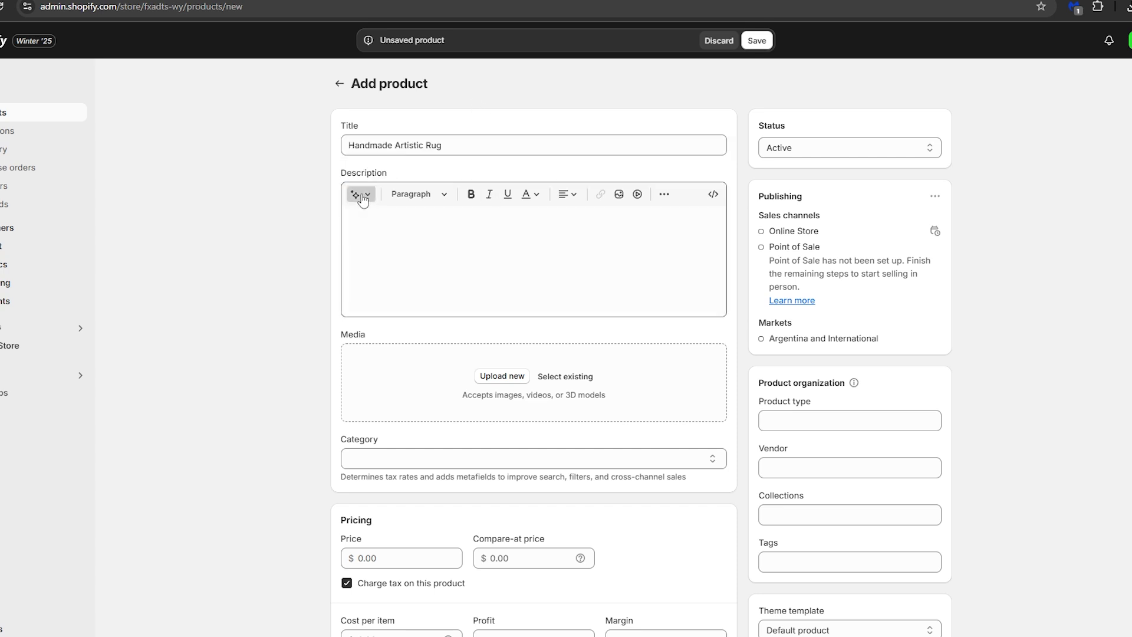
{"action": "key", "text": "ctrl+v"}
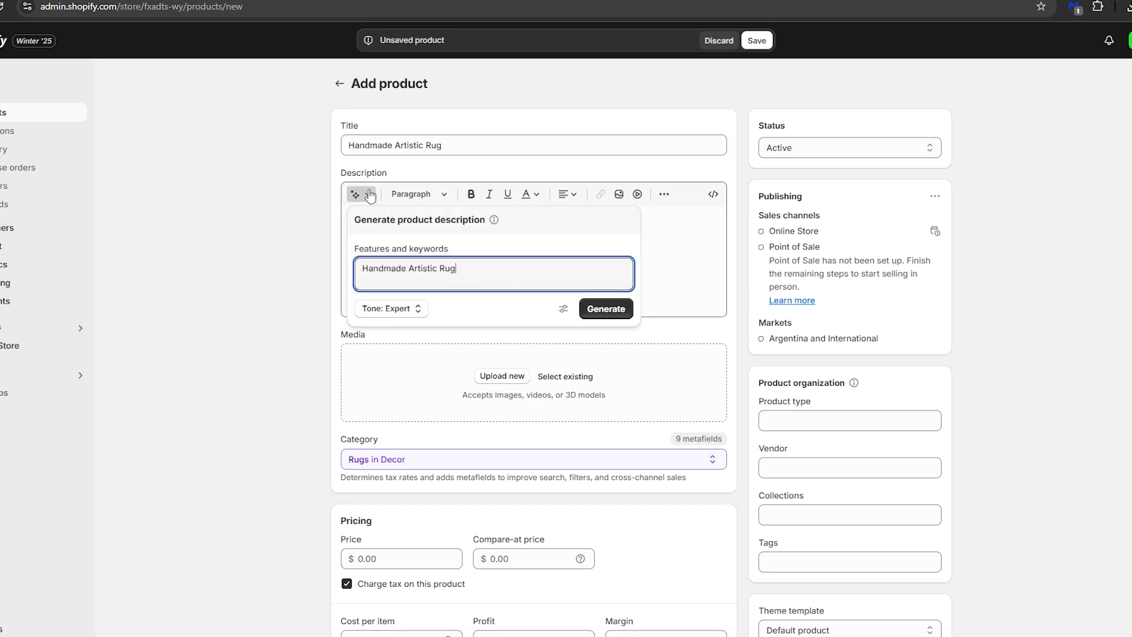
{"action": "left_click", "coordinate": [604, 317]}
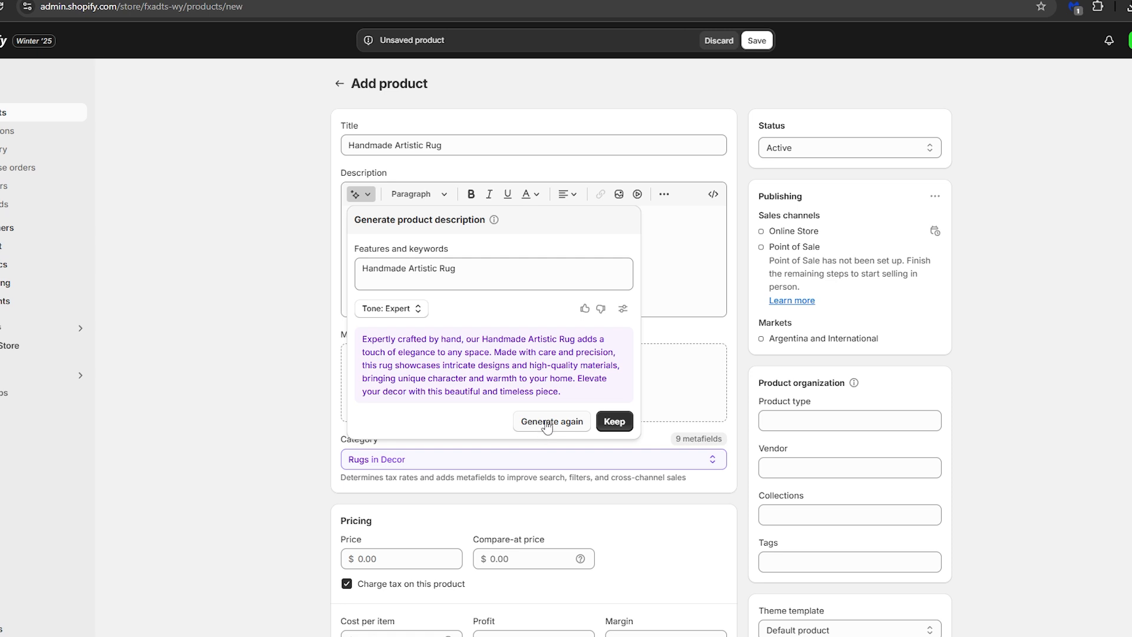
{"action": "left_click", "coordinate": [618, 422]}
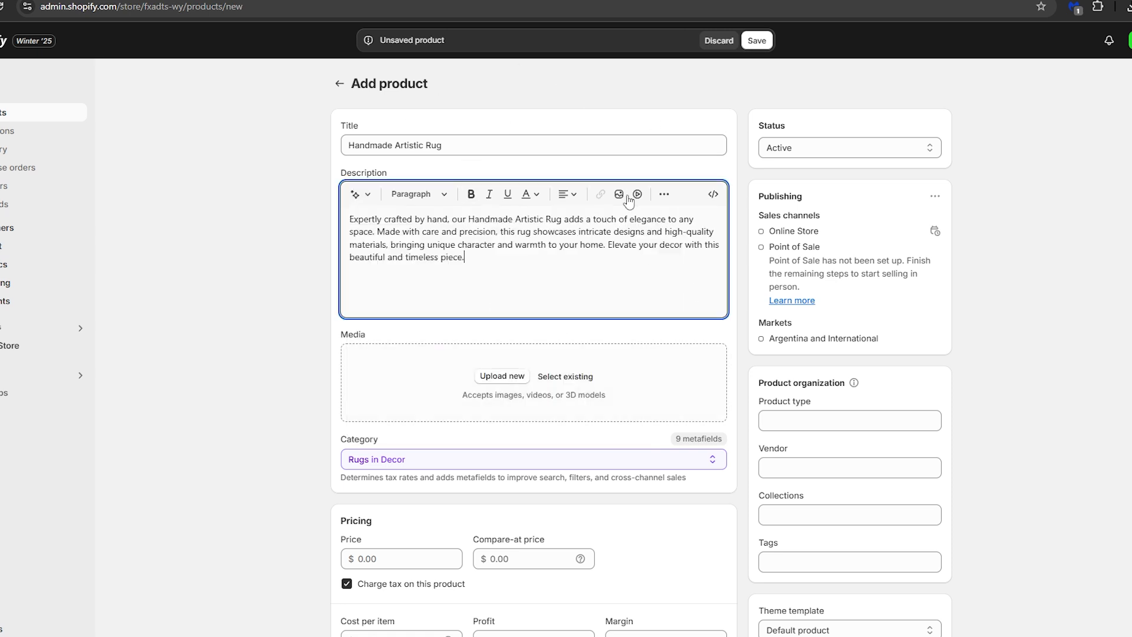
Upload the image of the red patterned rug as the product's media
{"action": "left_click", "coordinate": [501, 376]}
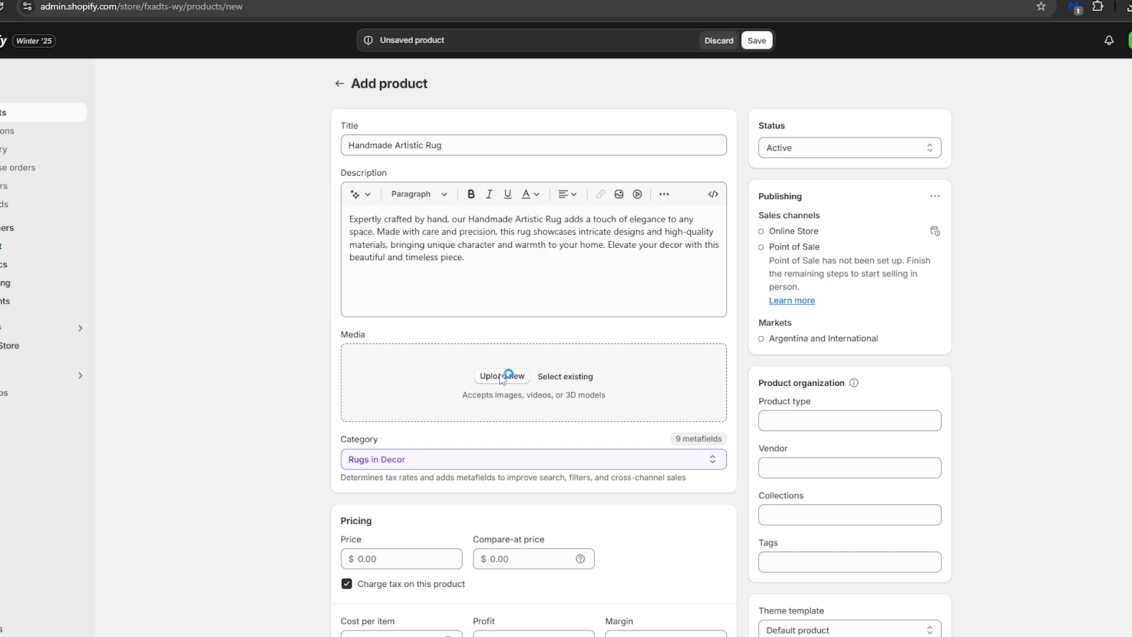
{"action": "double_click", "coordinate": [458, 154]}
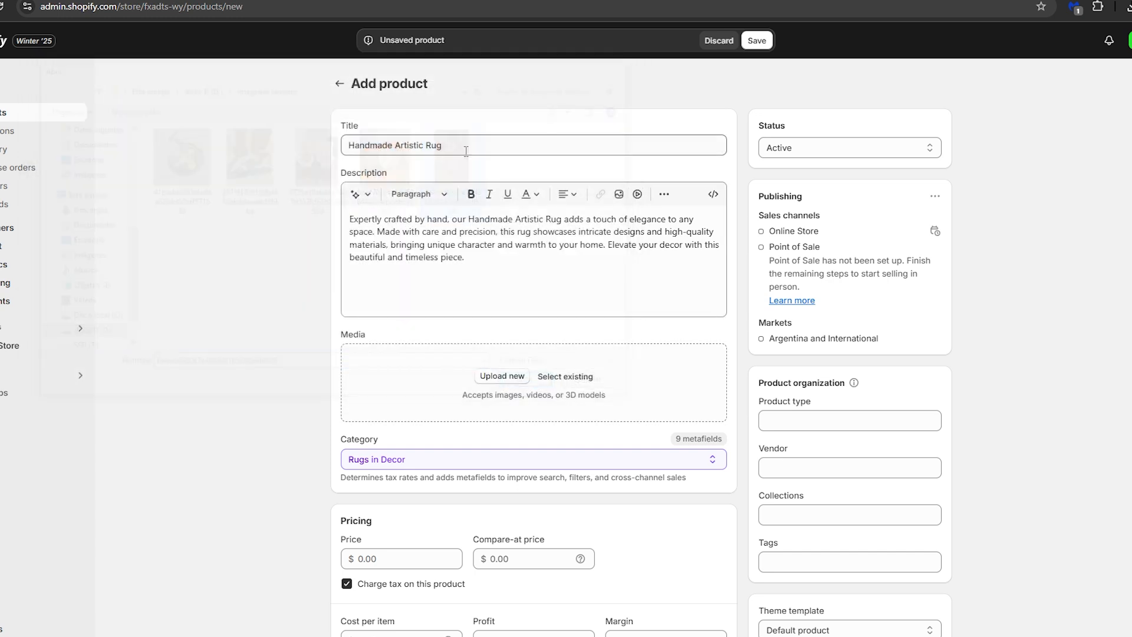
Add the product to the "Home page" collection and give it the tag "Hanmade Rugs"
{"action": "scroll", "coordinate": [468, 153], "scroll_direction": "down", "scroll_amount": 2}
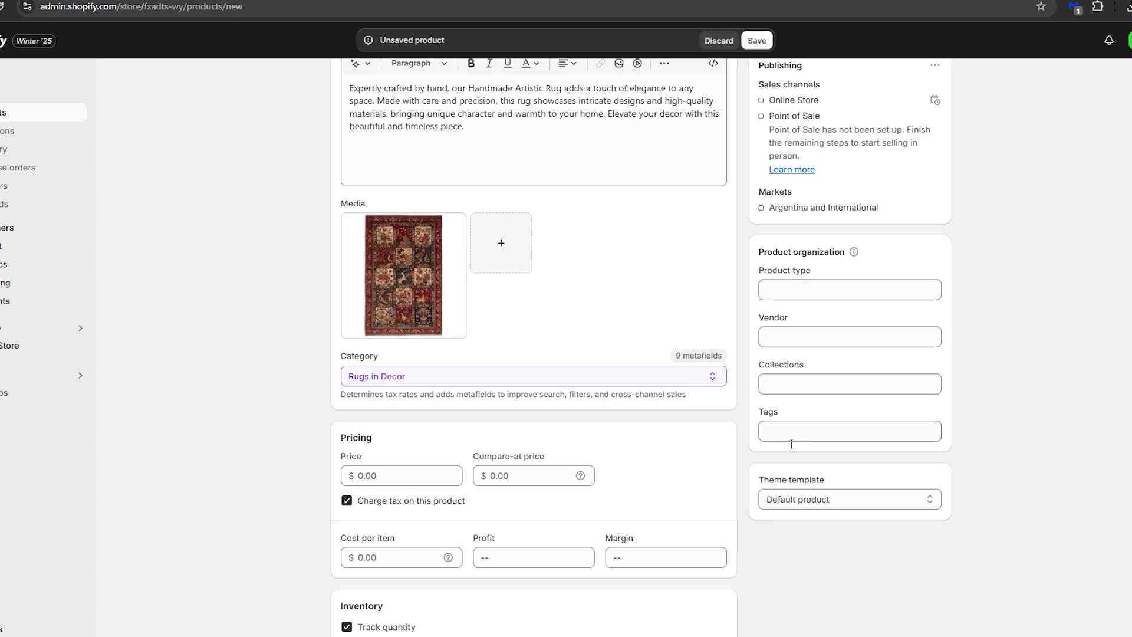
{"action": "left_click", "coordinate": [805, 383]}
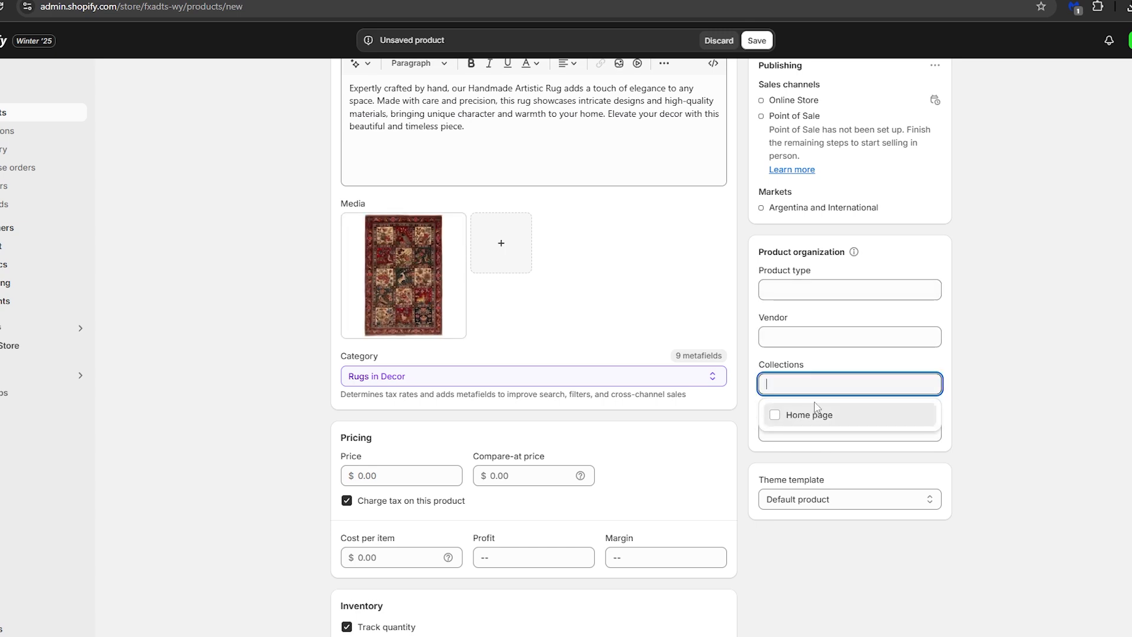
{"action": "left_click", "coordinate": [784, 418]}
{"action": "left_click", "coordinate": [1015, 427]}
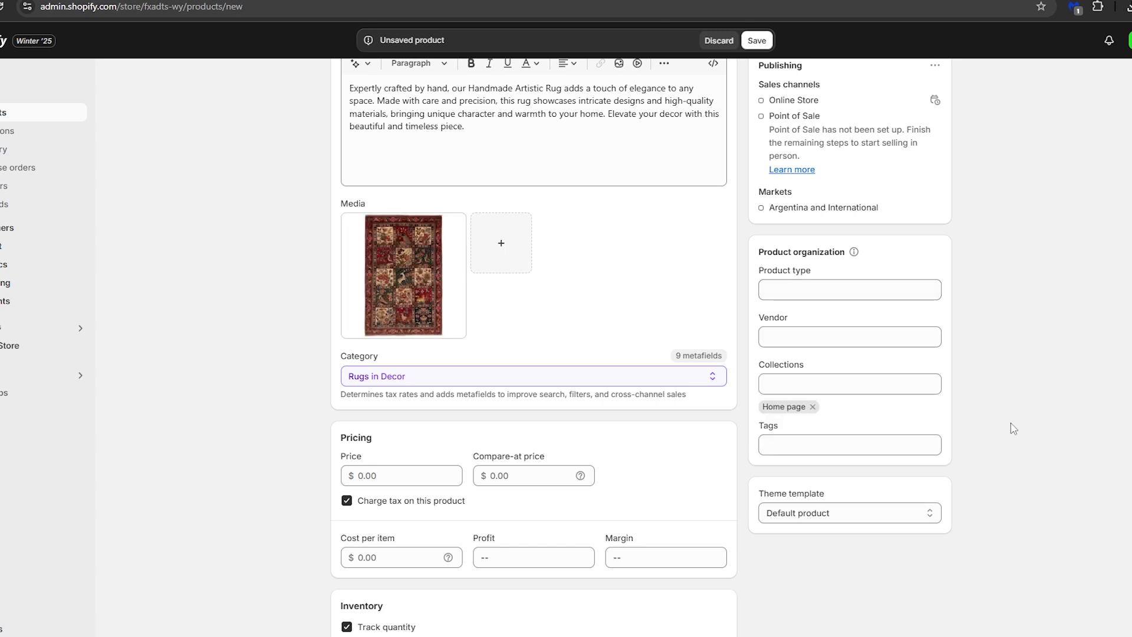
{"action": "left_click", "coordinate": [807, 447]}
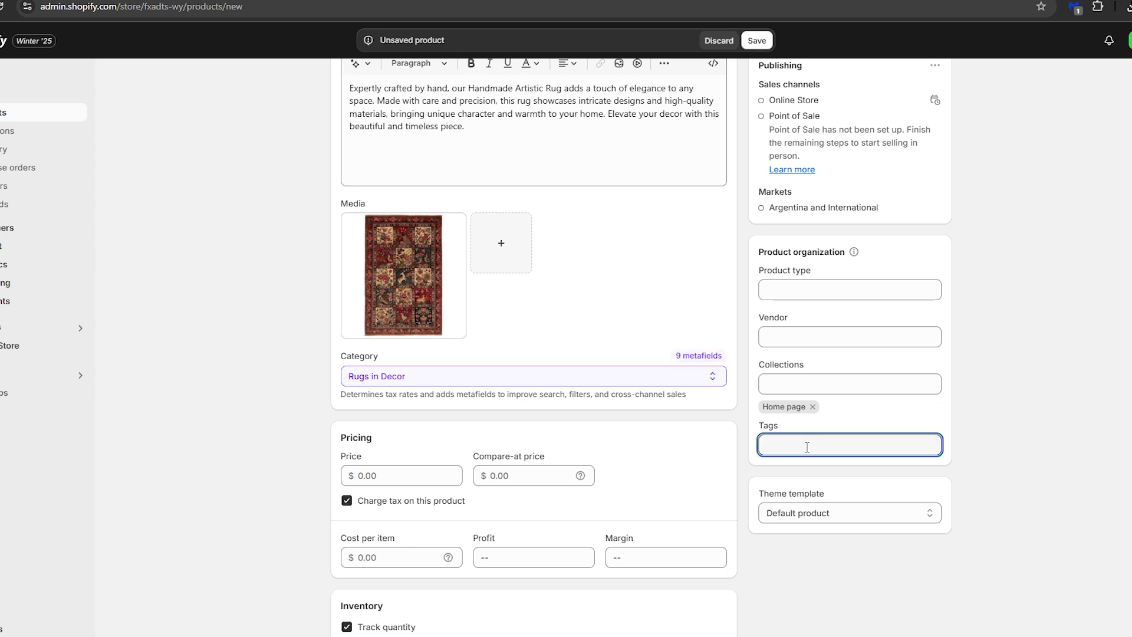
{"action": "type", "text": "Hanmad"}
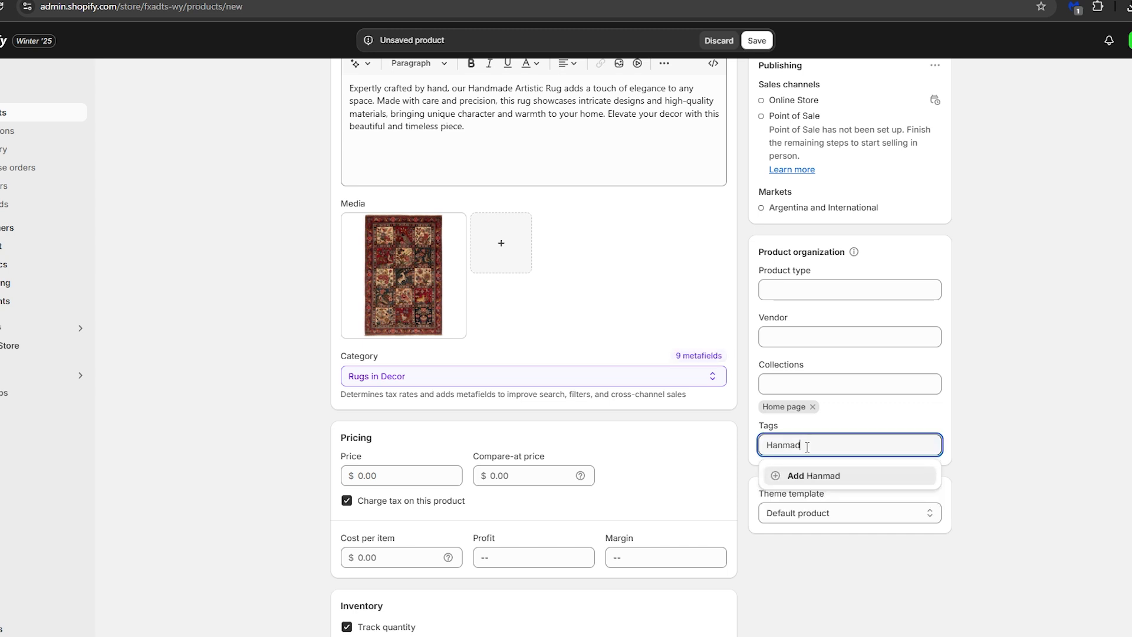
{"action": "type", "text": "e Rugs"}
{"action": "key", "text": "Return"}
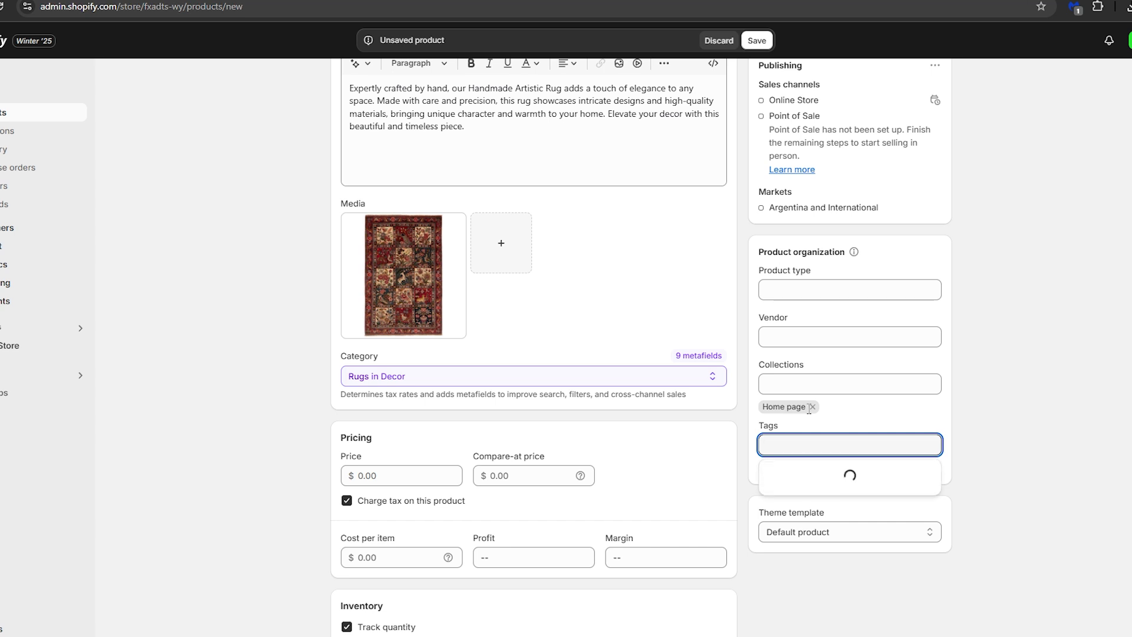
Examine the product's suggested category and the other categories offered under Decor
{"action": "scroll", "coordinate": [543, 369], "scroll_direction": "down", "scroll_amount": 1}
{"action": "scroll", "coordinate": [543, 369], "scroll_direction": "down", "scroll_amount": 2}
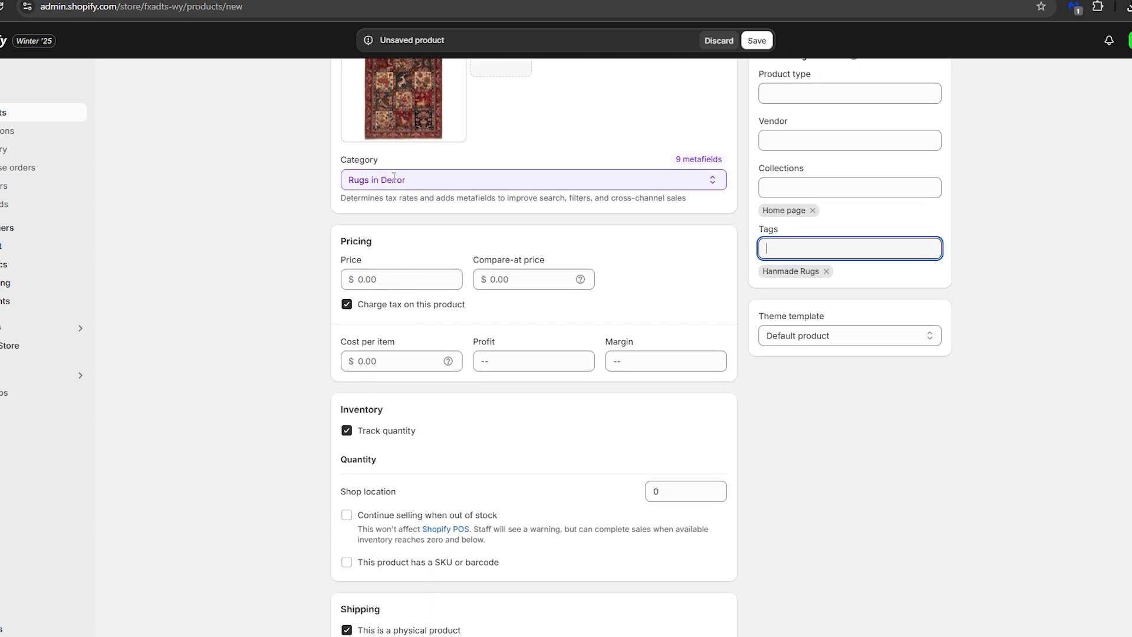
{"action": "scroll", "coordinate": [430, 227], "scroll_direction": "up", "scroll_amount": 3}
{"action": "left_click_drag", "start_coordinate": [341, 358], "coordinate": [387, 357]}
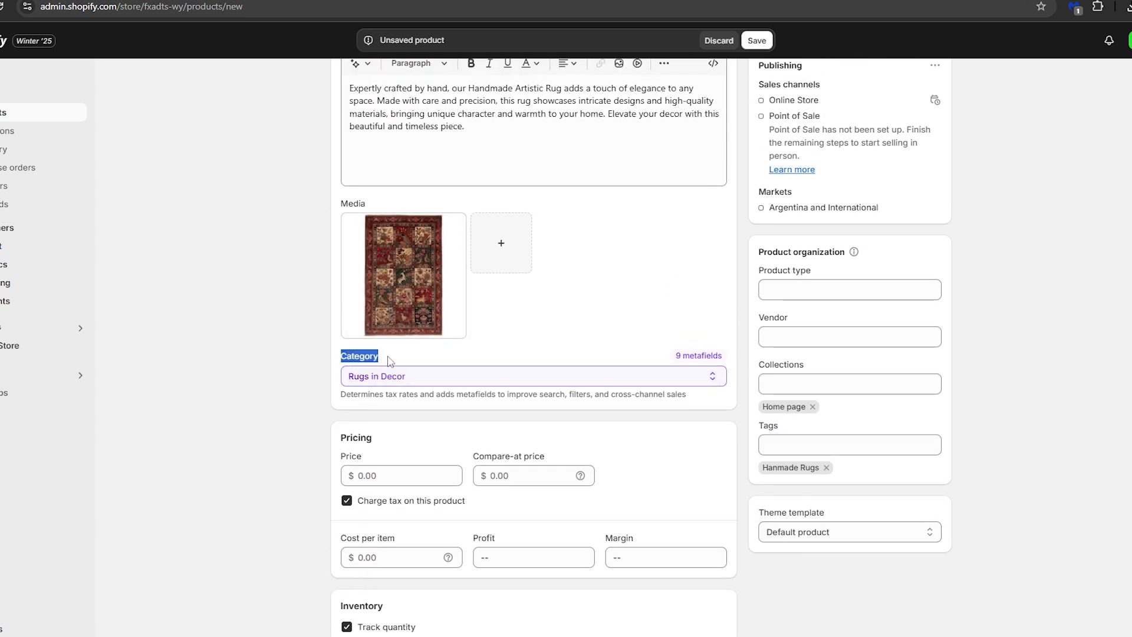
{"action": "left_click", "coordinate": [388, 357]}
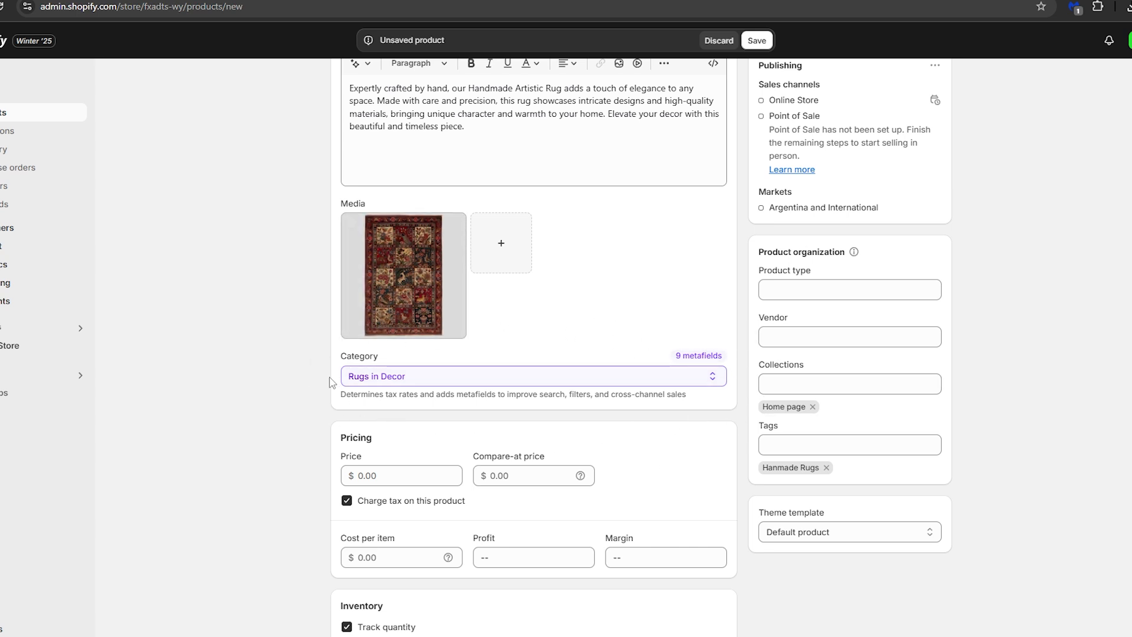
{"action": "left_click", "coordinate": [458, 376]}
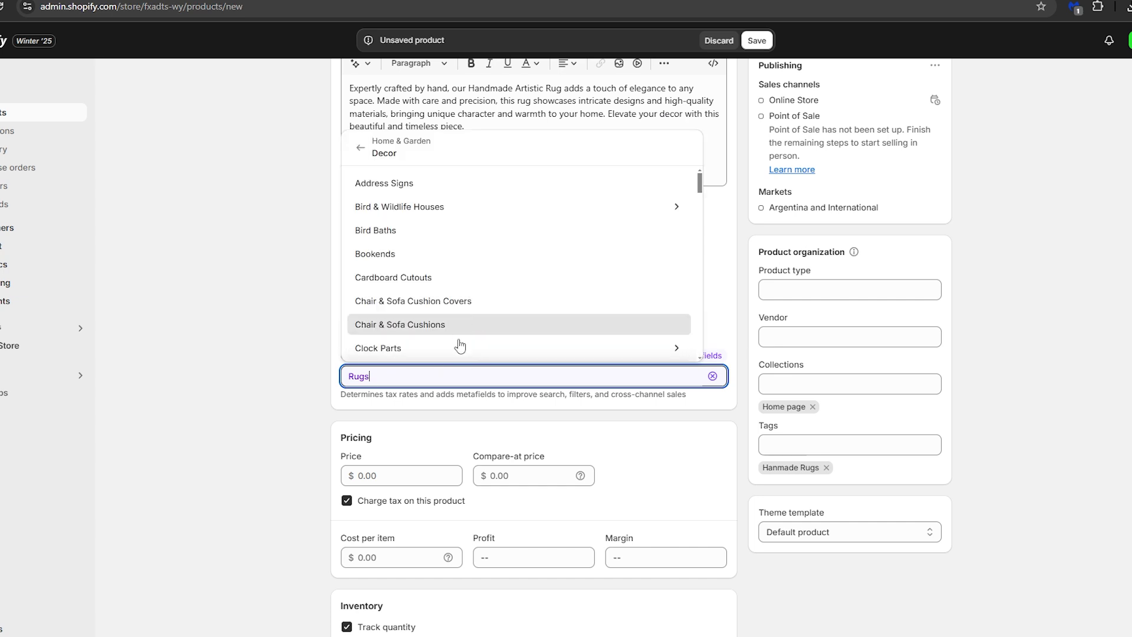
{"action": "left_click", "coordinate": [236, 296]}
Set the product's price to $40,000.00 and its cost per item to $30,000.00, and check the profit and margin
{"action": "scroll", "coordinate": [524, 395], "scroll_direction": "down", "scroll_amount": 4}
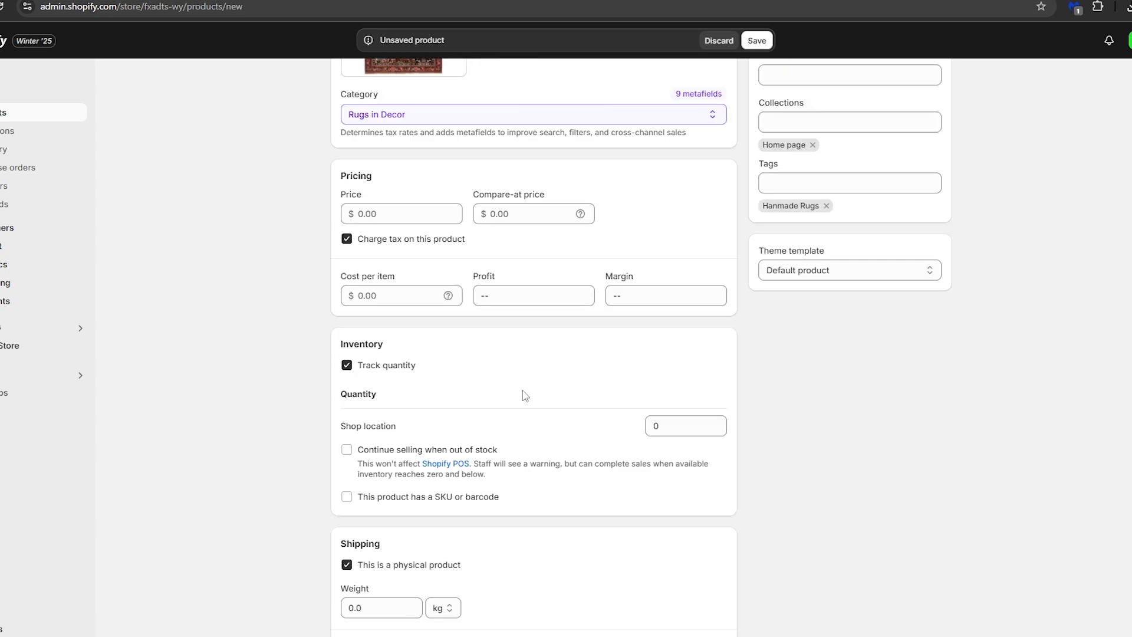
{"action": "scroll", "coordinate": [606, 409], "scroll_direction": "up", "scroll_amount": 1}
{"action": "left_click", "coordinate": [386, 281]}
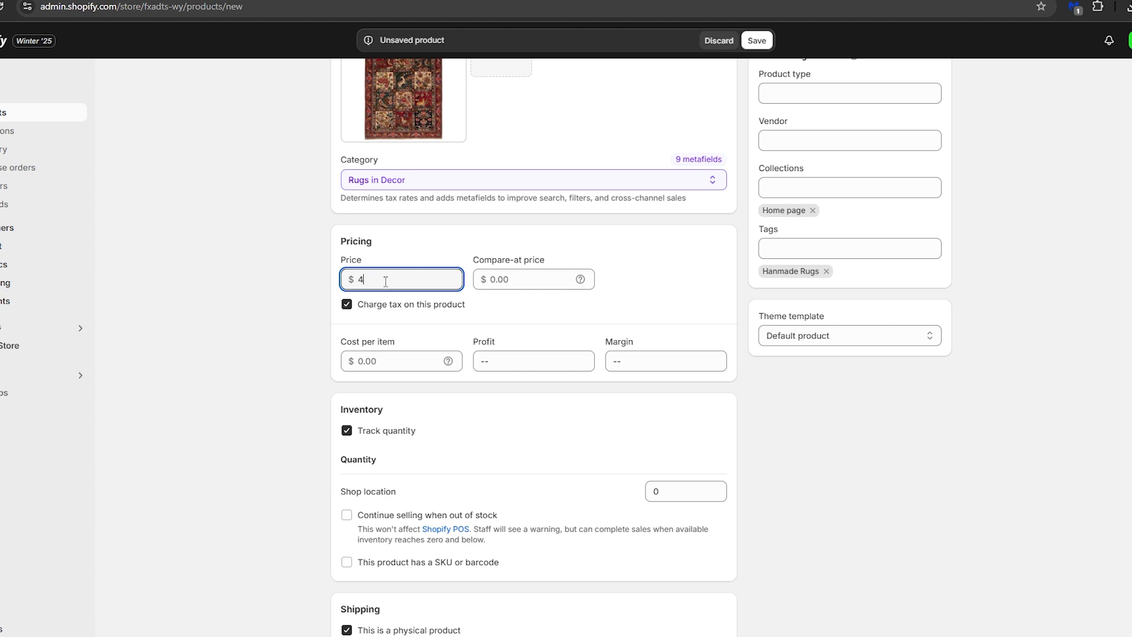
{"action": "left_click", "coordinate": [425, 253]}
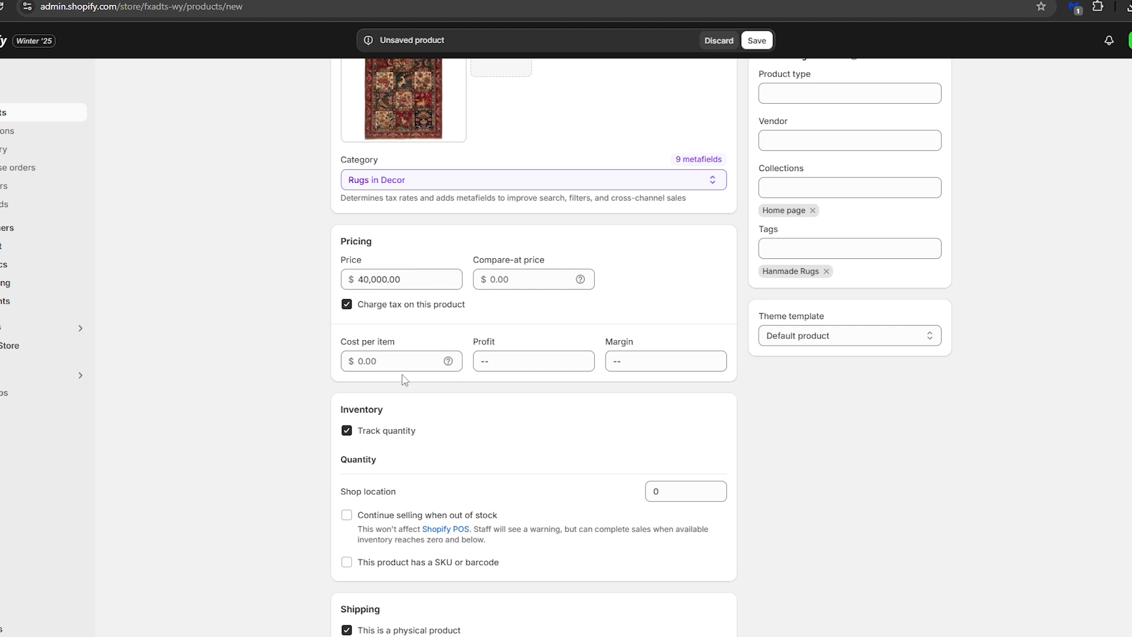
{"action": "left_click", "coordinate": [397, 358]}
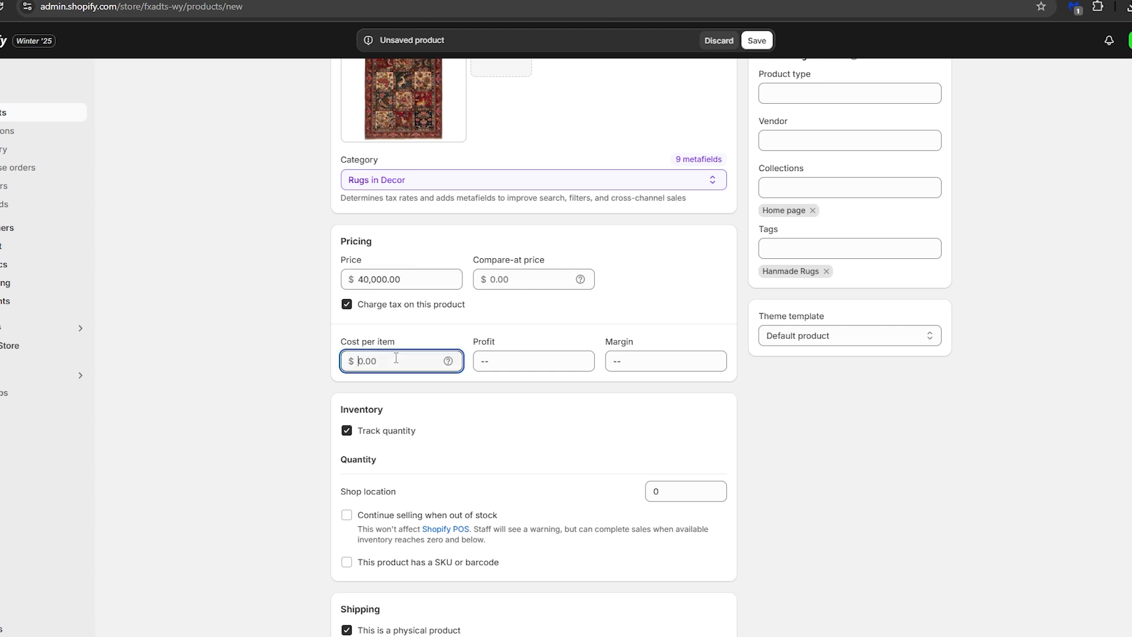
{"action": "type", "text": "30,000"}
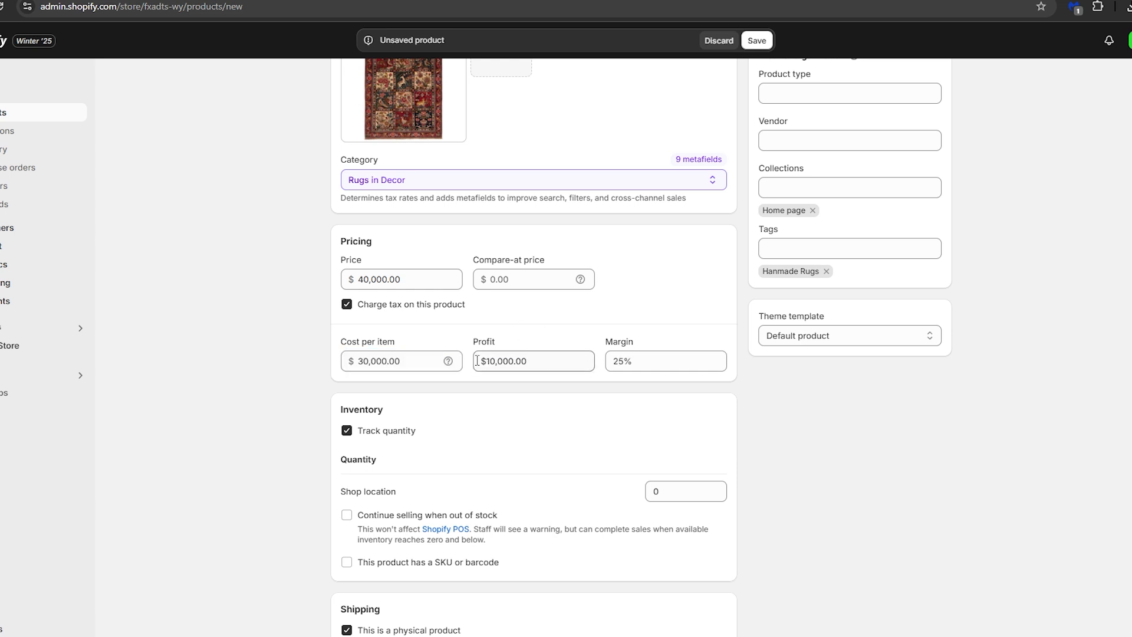
{"action": "left_click", "coordinate": [551, 352]}
{"action": "left_click", "coordinate": [549, 325]}
{"action": "left_click_drag", "start_coordinate": [609, 360], "coordinate": [644, 353]}
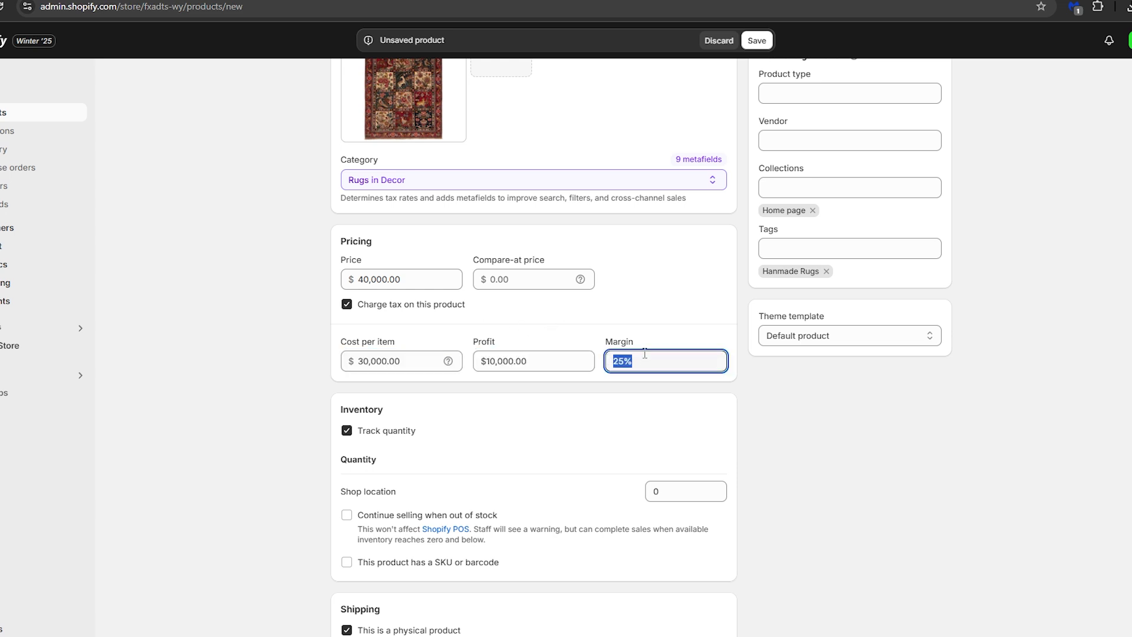
{"action": "left_click", "coordinate": [639, 314]}
Turn off quantity tracking in the product's inventory settings and save the product
{"action": "scroll", "coordinate": [642, 318], "scroll_direction": "down", "scroll_amount": 3}
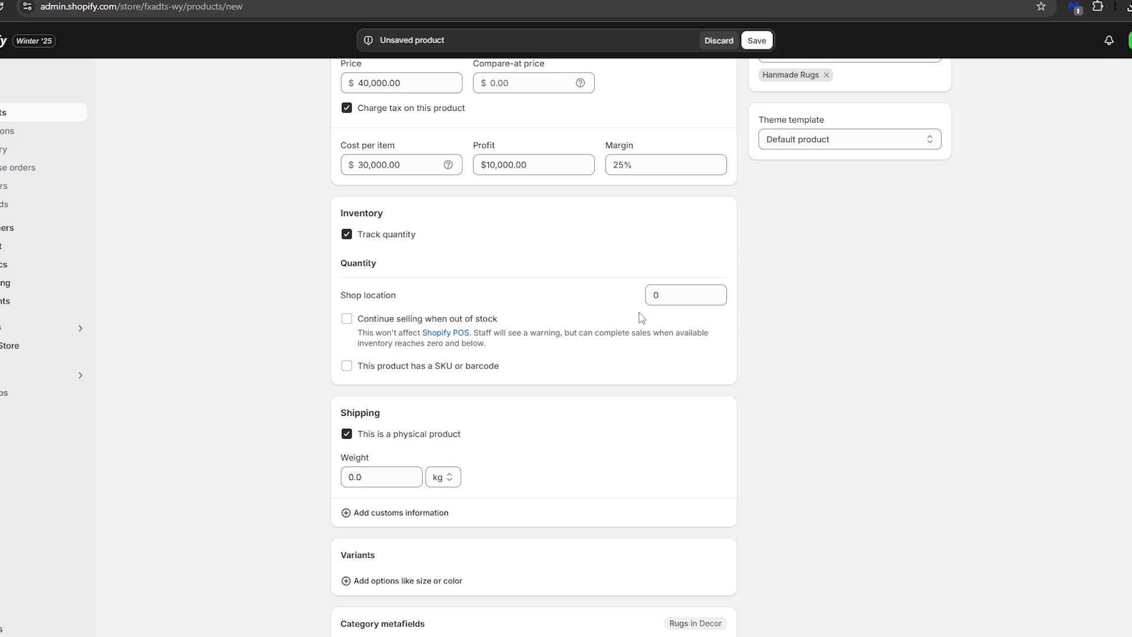
{"action": "left_click", "coordinate": [346, 235]}
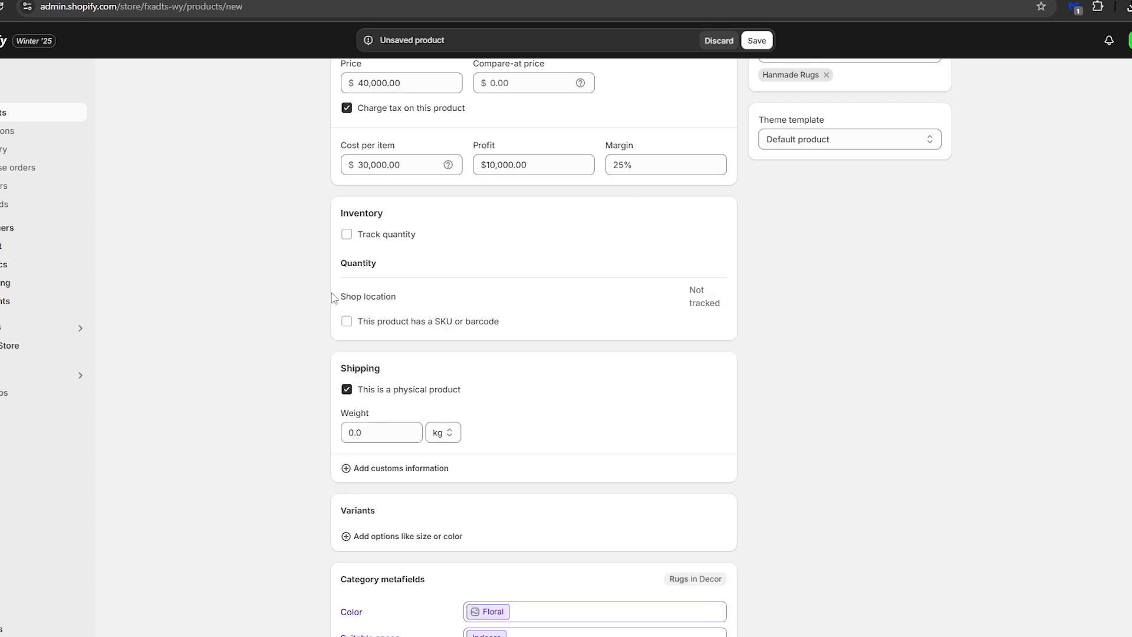
{"action": "scroll", "coordinate": [528, 324], "scroll_direction": "down", "scroll_amount": 3}
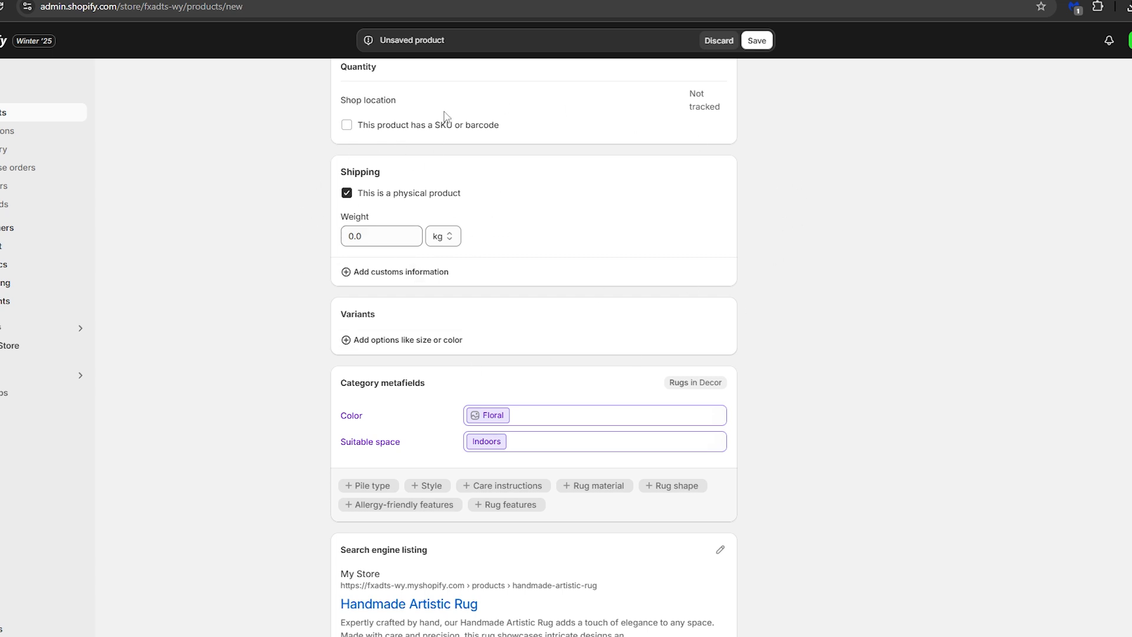
{"action": "scroll", "coordinate": [465, 422], "scroll_direction": "down", "scroll_amount": 1}
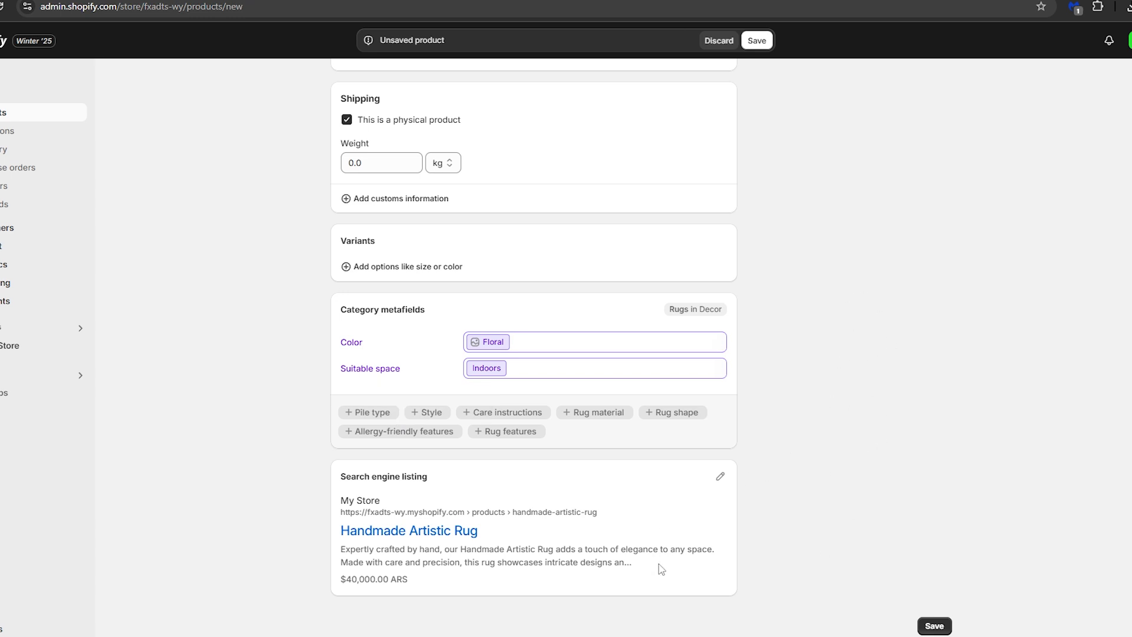
{"action": "left_click", "coordinate": [943, 626]}
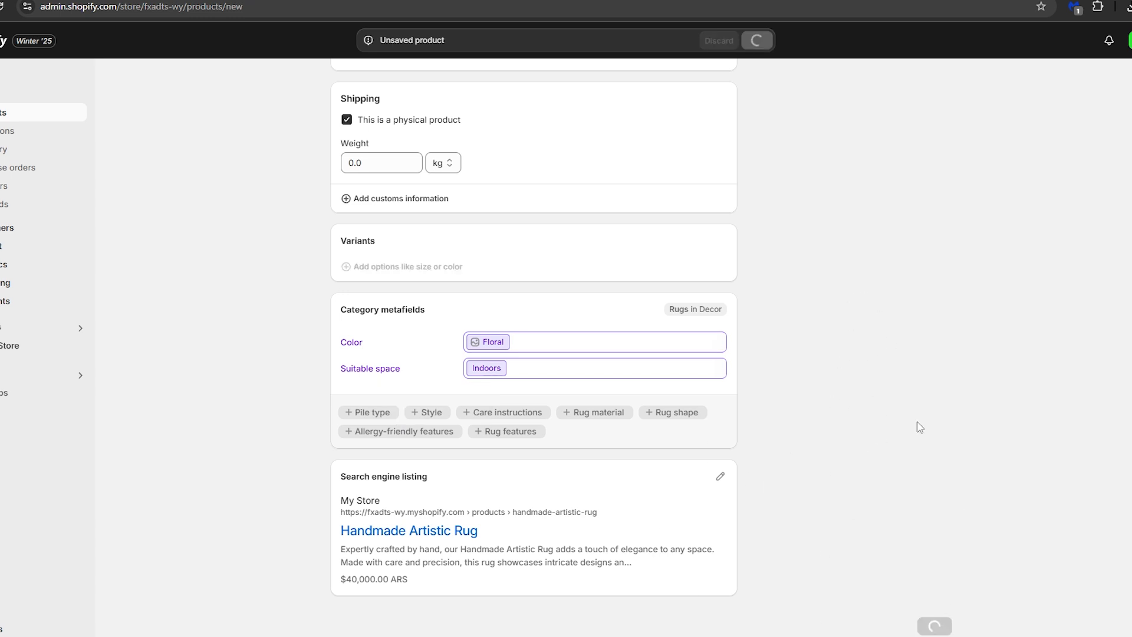
Return to the product list and start adding another product
{"action": "left_click", "coordinate": [340, 84]}
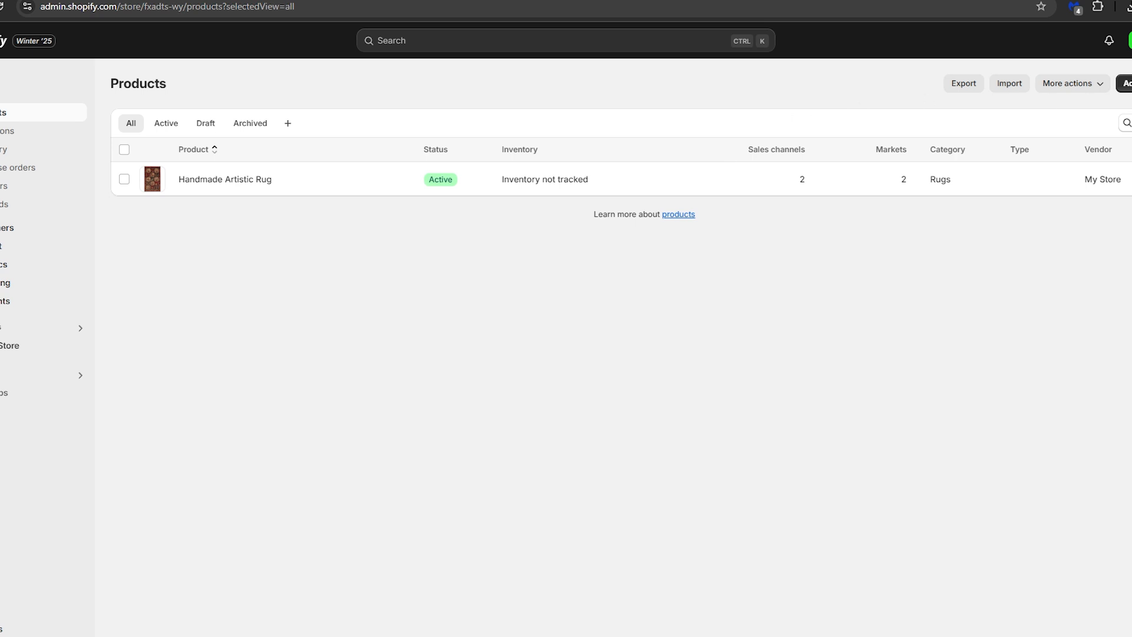
{"action": "left_click", "coordinate": [1124, 83]}
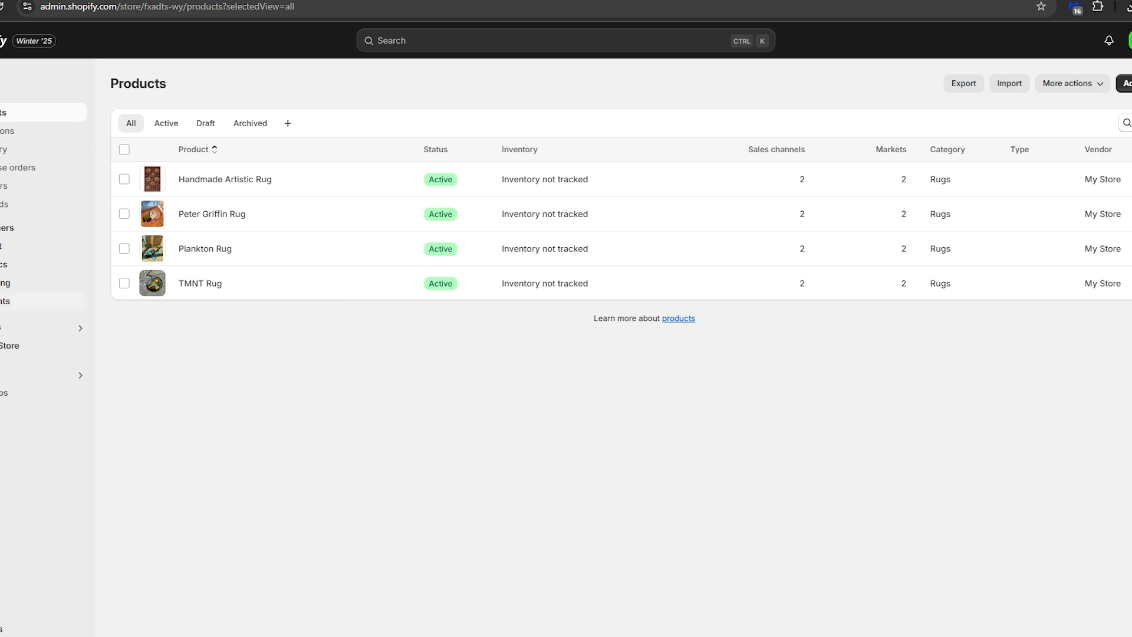
Open the online store's theme management page
{"action": "left_click", "coordinate": [15, 345]}
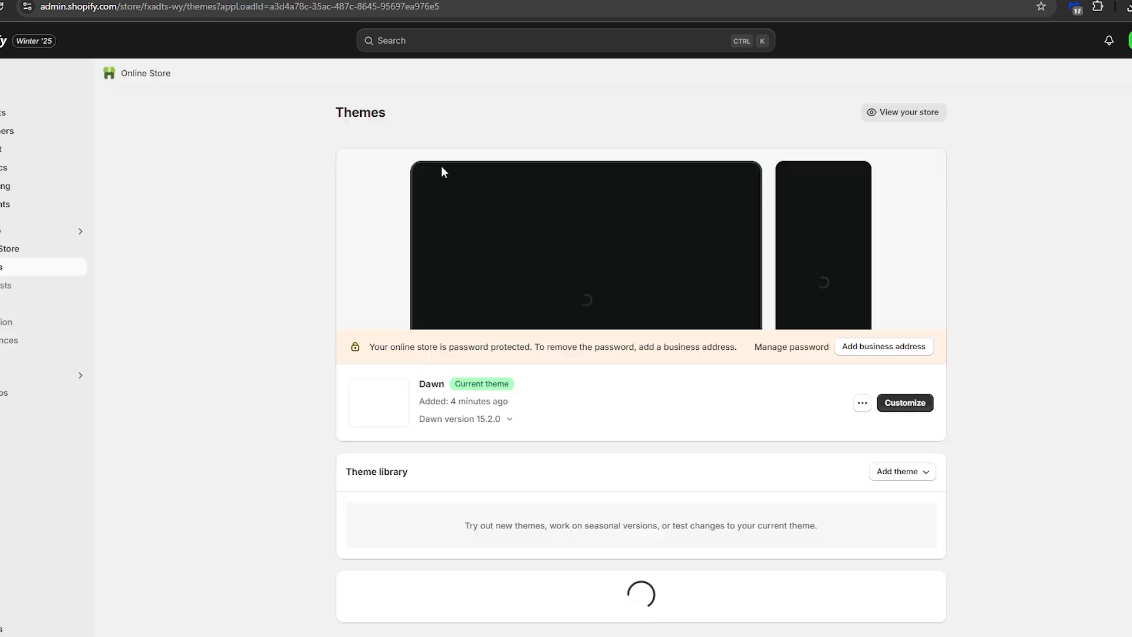
Look through the popular free themes on the Themes page and open the Theme Store
{"action": "left_click_drag", "start_coordinate": [313, 121], "coordinate": [414, 117]}
{"action": "left_click", "coordinate": [341, 110]}
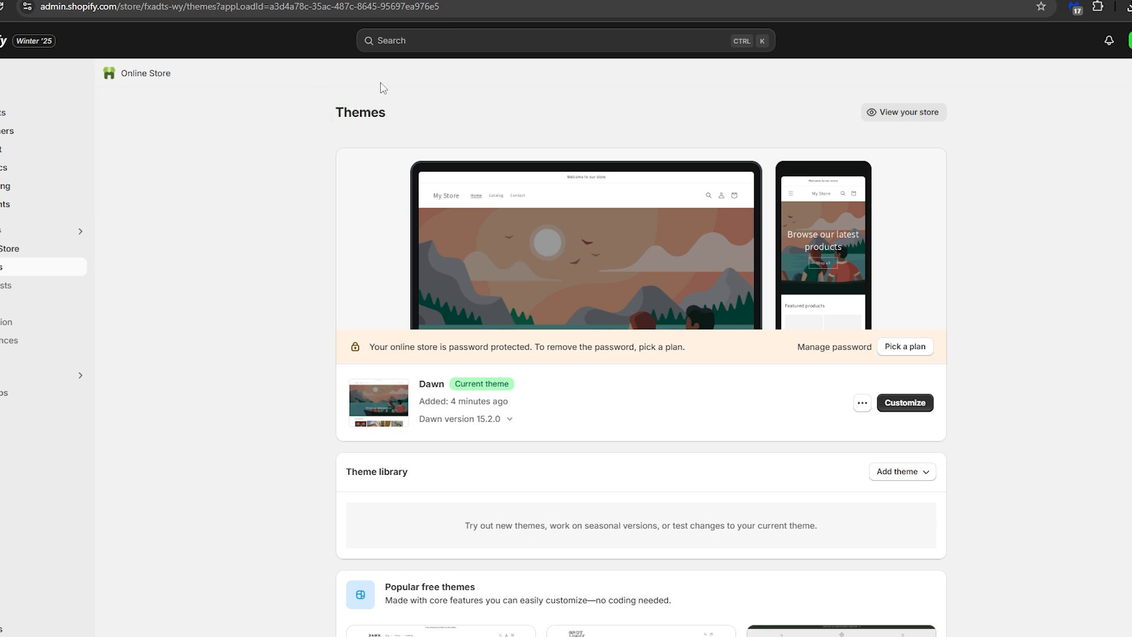
{"action": "left_click_drag", "start_coordinate": [329, 115], "coordinate": [434, 146]}
{"action": "scroll", "coordinate": [388, 356], "scroll_direction": "down", "scroll_amount": 8}
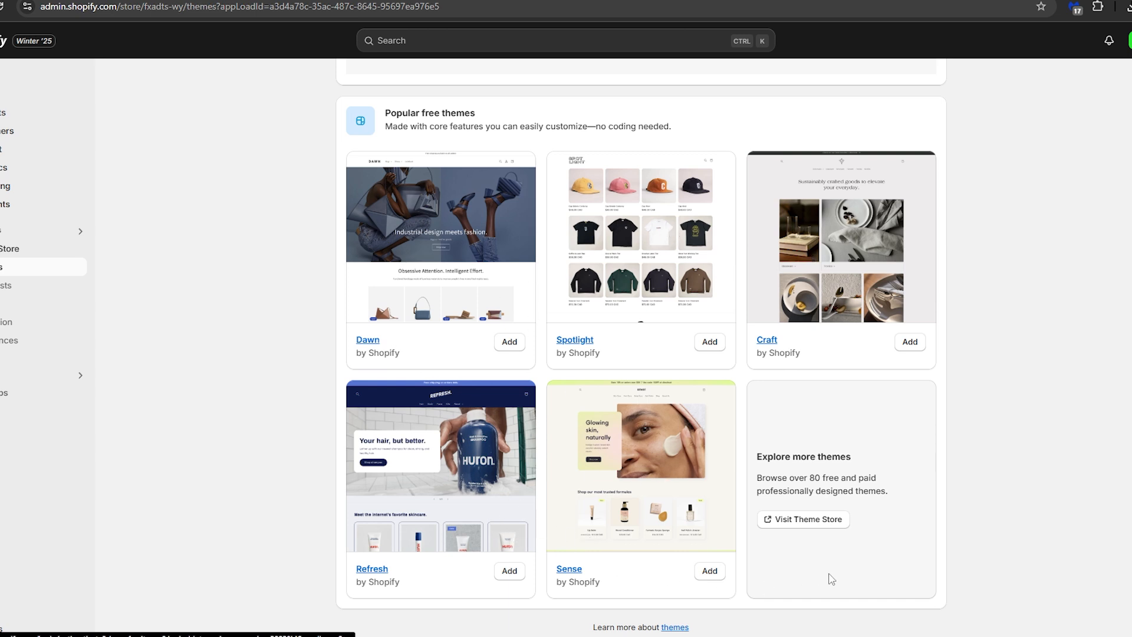
{"action": "left_click", "coordinate": [799, 520]}
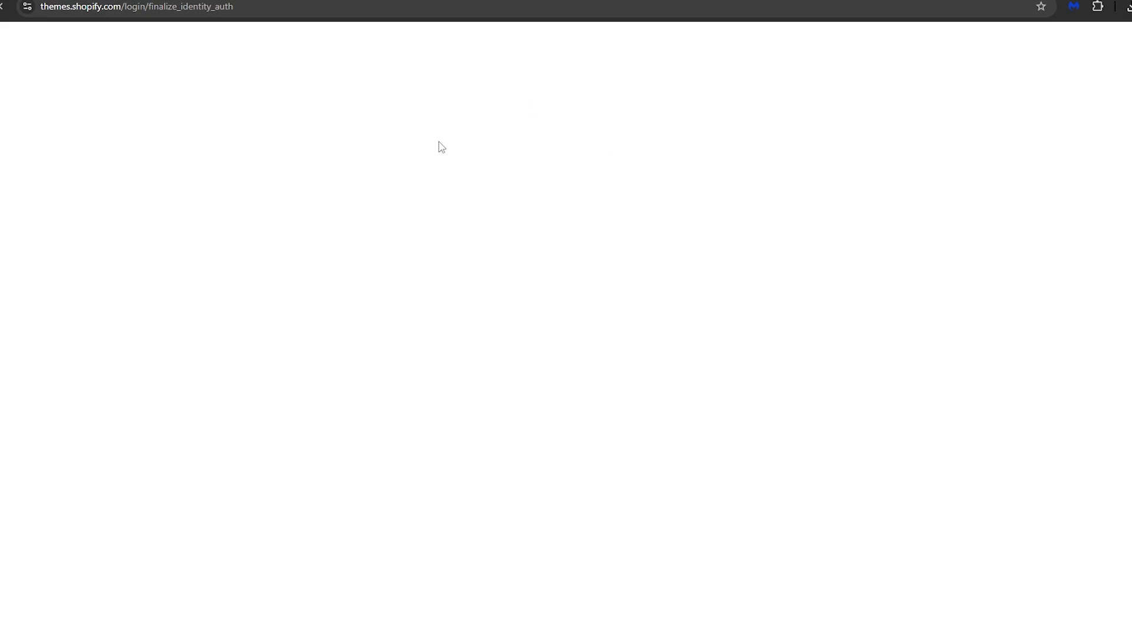
Browse the designs and prices in the Theme Store's full catalog
{"action": "scroll", "coordinate": [572, 396], "scroll_direction": "down", "scroll_amount": 15}
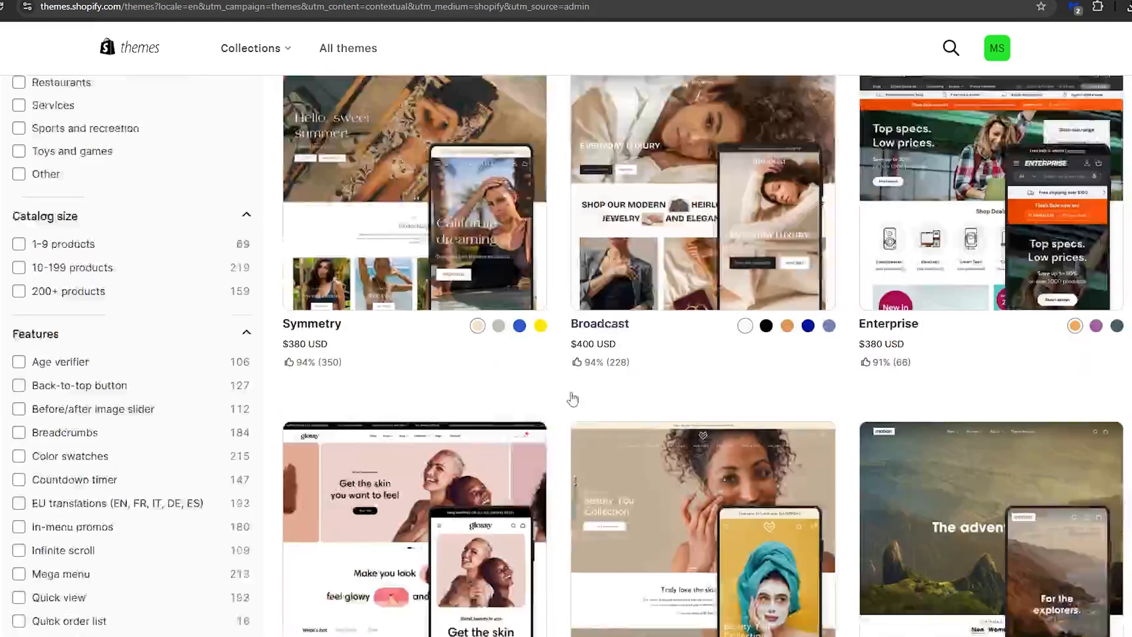
{"action": "scroll", "coordinate": [571, 396], "scroll_direction": "down", "scroll_amount": 20}
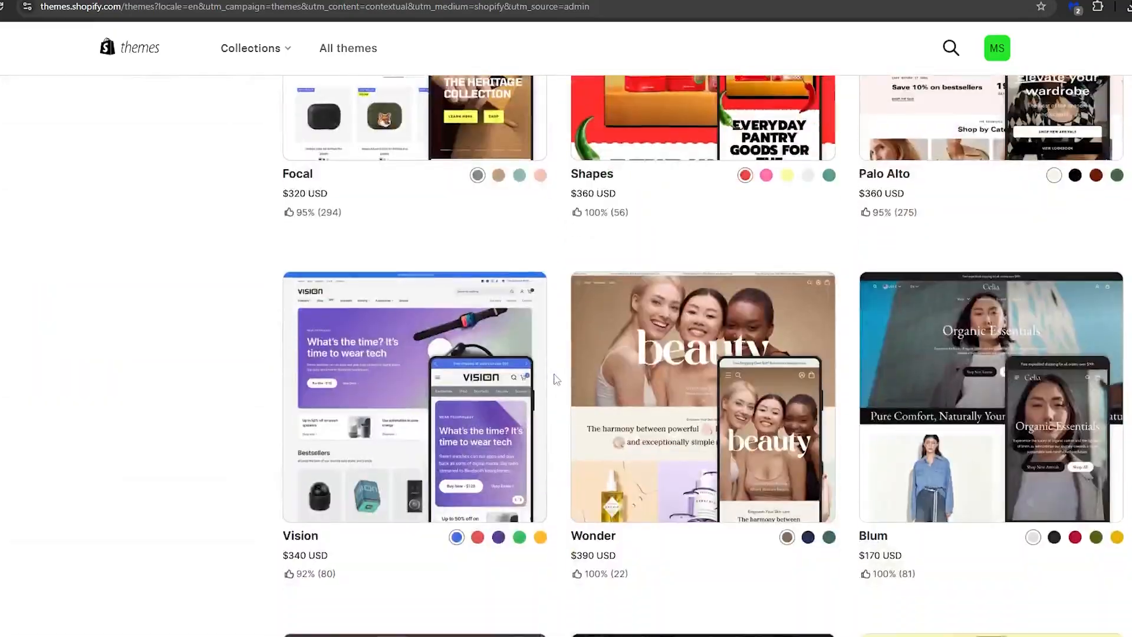
{"action": "scroll", "coordinate": [555, 375], "scroll_direction": "down", "scroll_amount": 9}
{"action": "scroll", "coordinate": [557, 389], "scroll_direction": "up", "scroll_amount": 13}
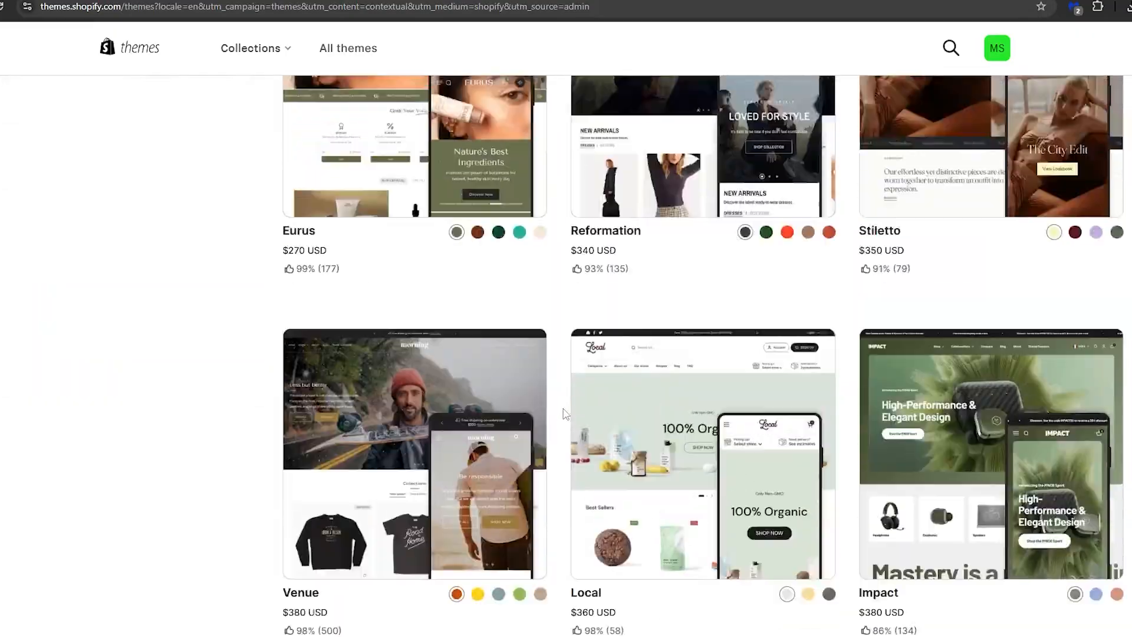
{"action": "scroll", "coordinate": [559, 408], "scroll_direction": "up", "scroll_amount": 20}
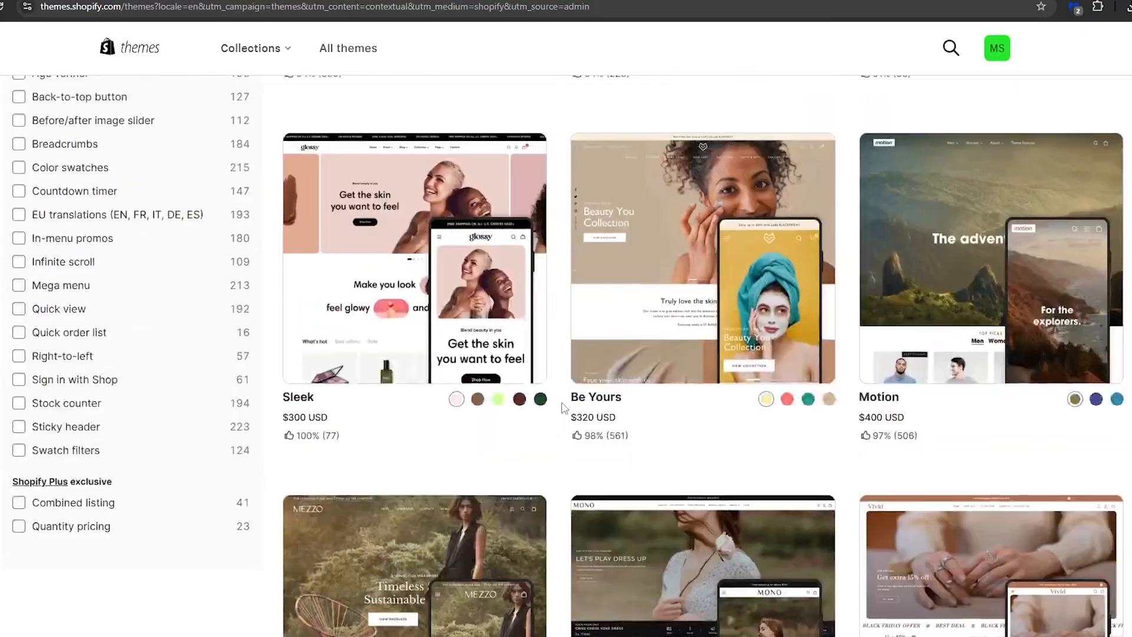
{"action": "scroll", "coordinate": [563, 407], "scroll_direction": "up", "scroll_amount": 10}
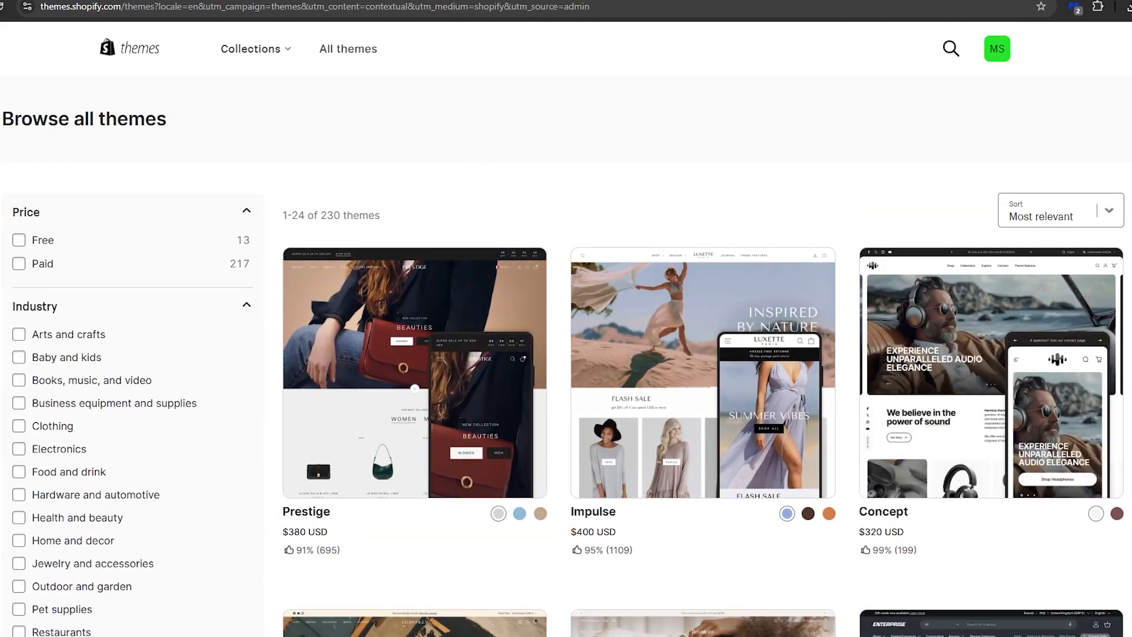
Return to the store's Themes page and open the current Dawn theme for customization
{"action": "left_click", "coordinate": [413, 1]}
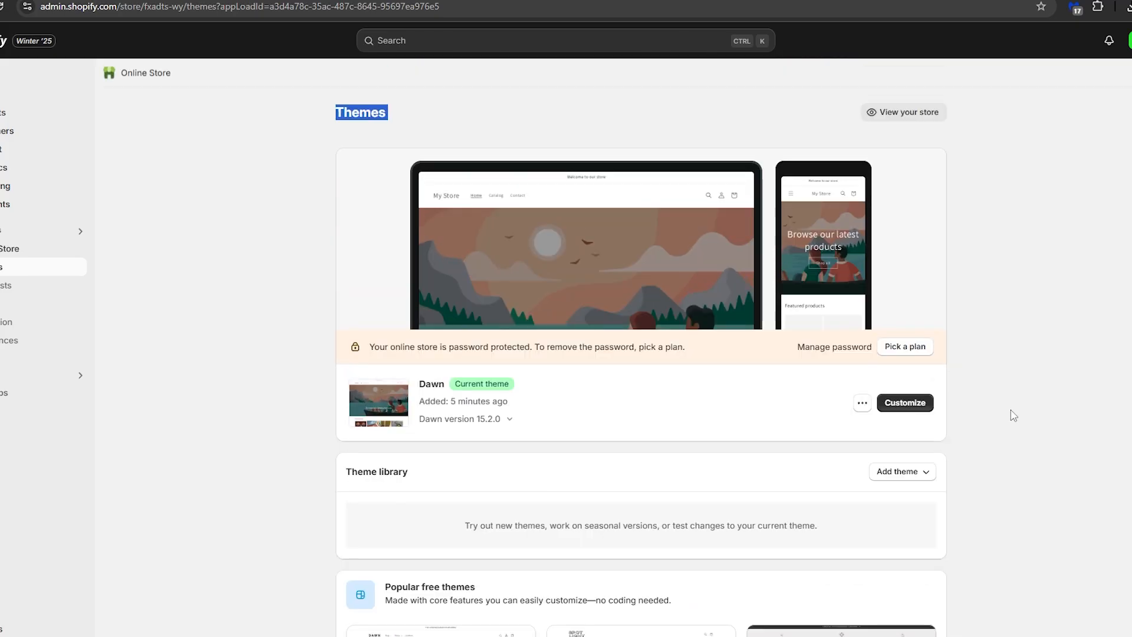
{"action": "left_click", "coordinate": [915, 405]}
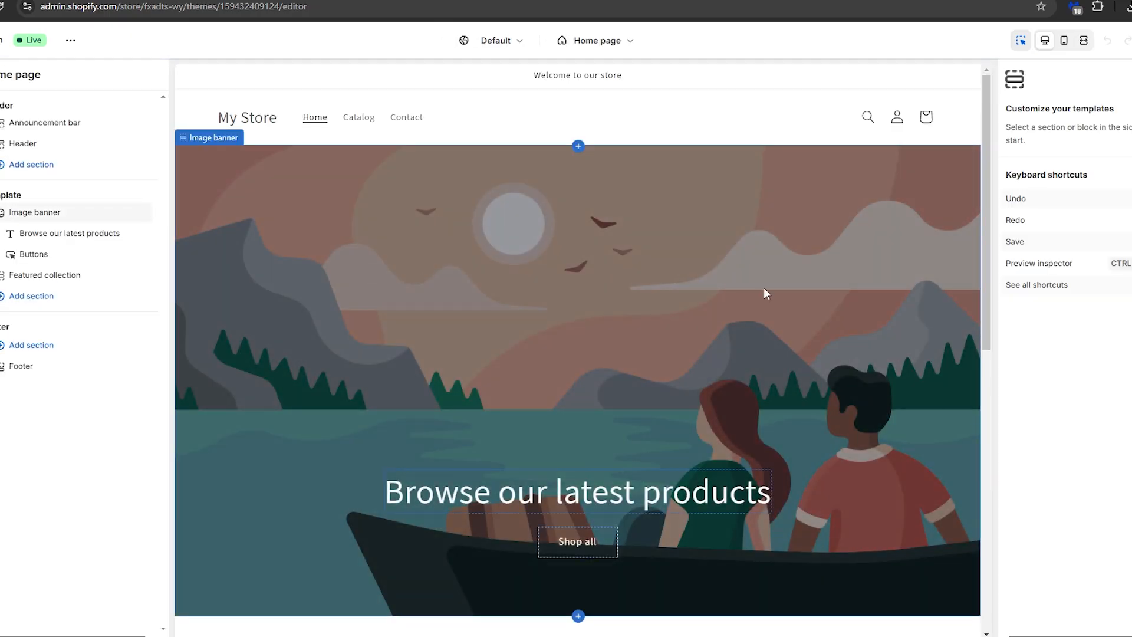
Upload the photo of the person in front of the framed rugs as the home page image banner's first image
{"action": "left_click", "coordinate": [764, 288]}
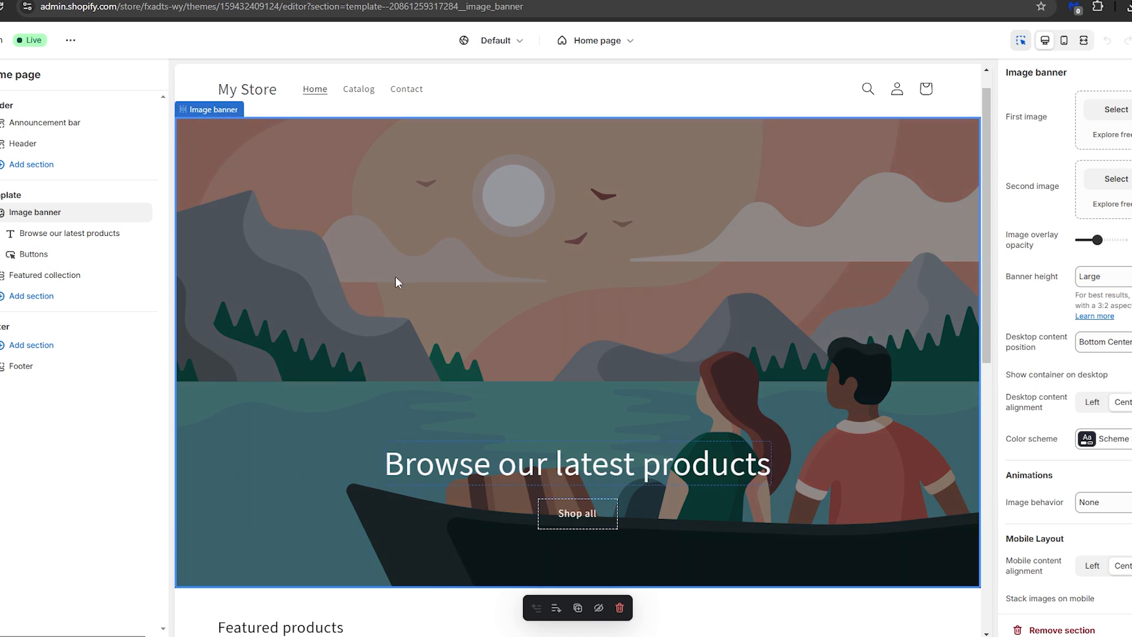
{"action": "scroll", "coordinate": [1075, 295], "scroll_direction": "down", "scroll_amount": 2}
{"action": "scroll", "coordinate": [1075, 295], "scroll_direction": "up", "scroll_amount": 2}
{"action": "left_click_drag", "start_coordinate": [1006, 72], "coordinate": [1067, 73]}
{"action": "left_click", "coordinate": [1120, 112]}
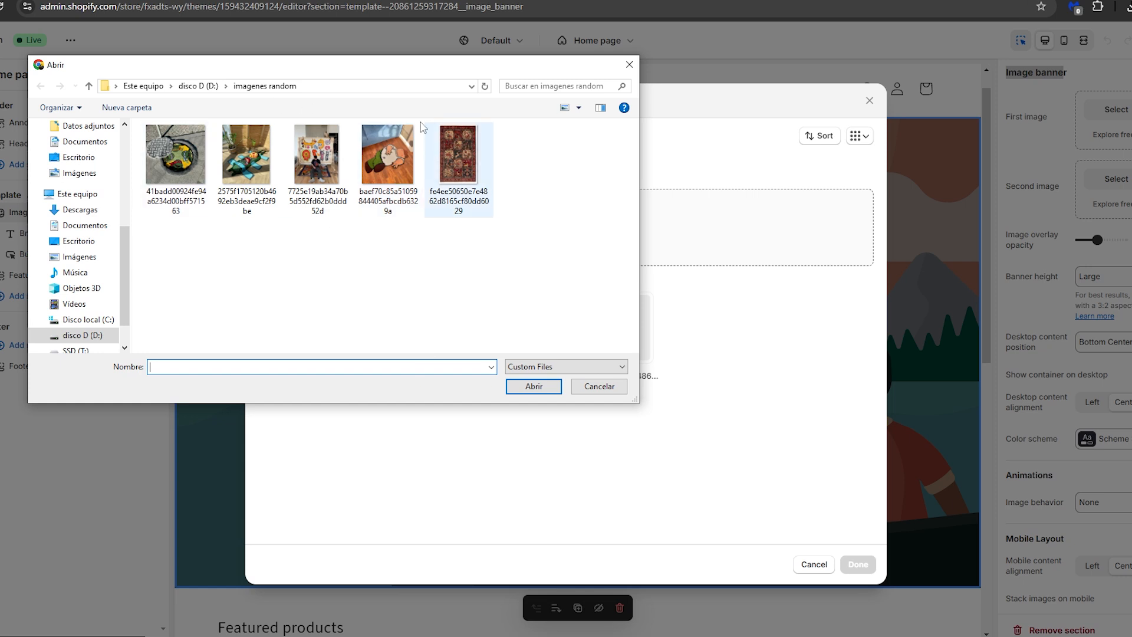
{"action": "double_click", "coordinate": [319, 162]}
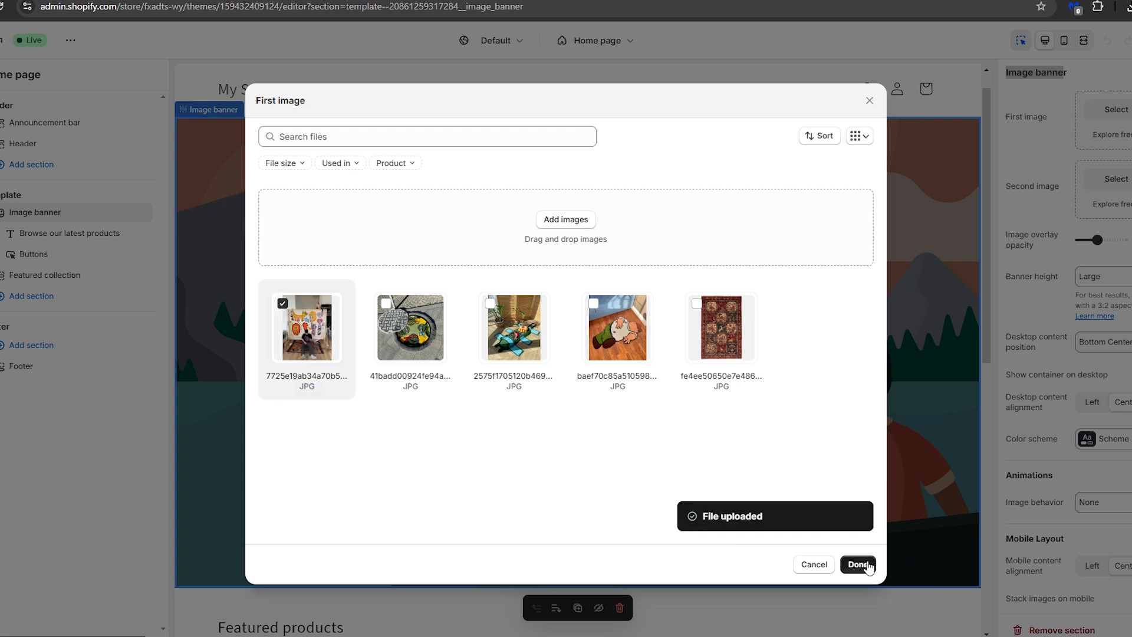
{"action": "left_click", "coordinate": [859, 564]}
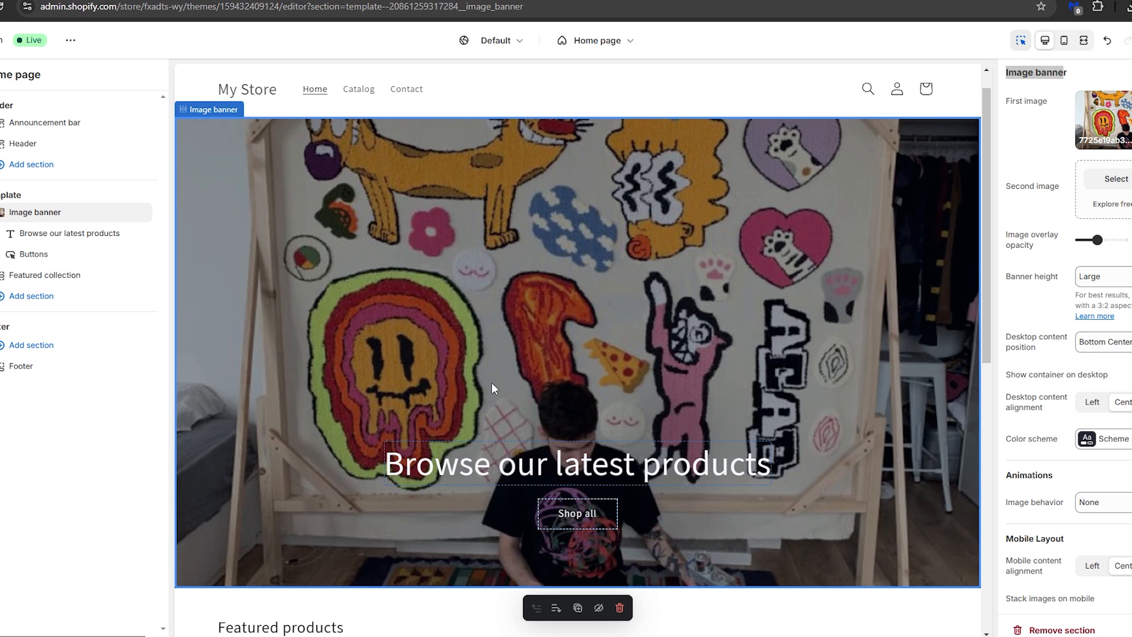
Change the image banner's heading to "Welcome to My Handmade Rugs Store Website"
{"action": "left_click", "coordinate": [422, 458]}
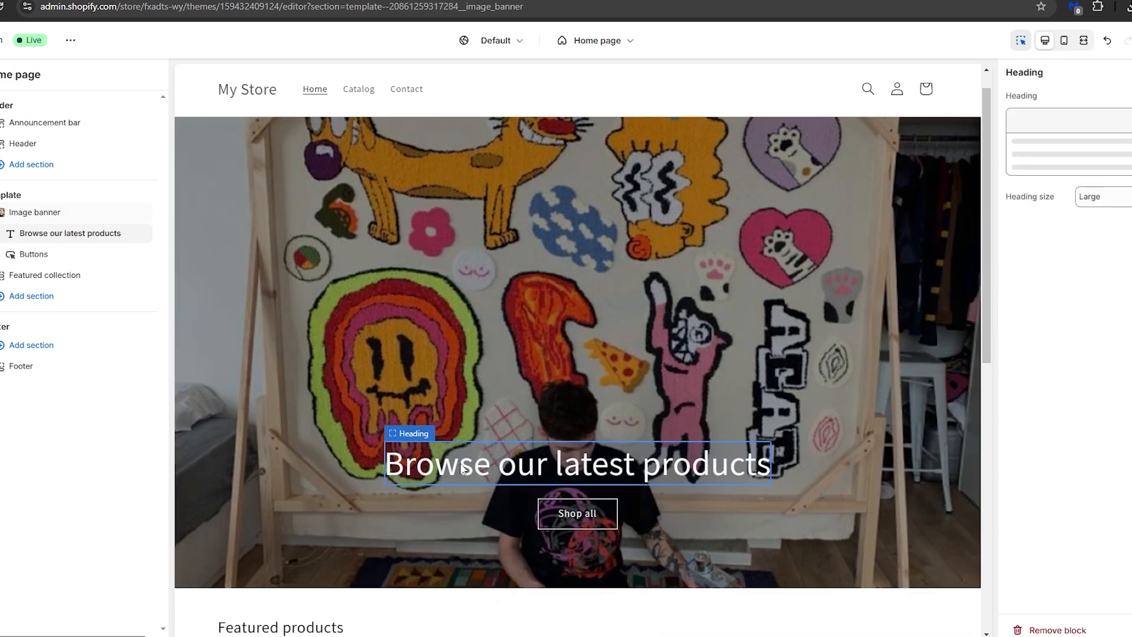
{"action": "left_click_drag", "start_coordinate": [1112, 144], "coordinate": [964, 153]}
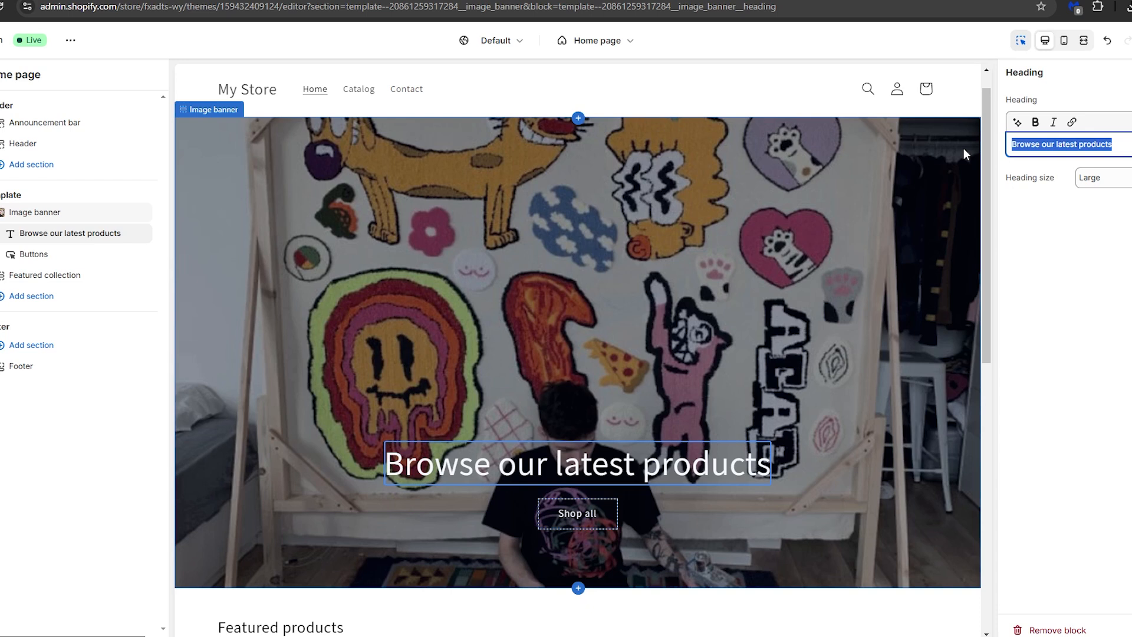
{"action": "type", "text": "Welcome"}
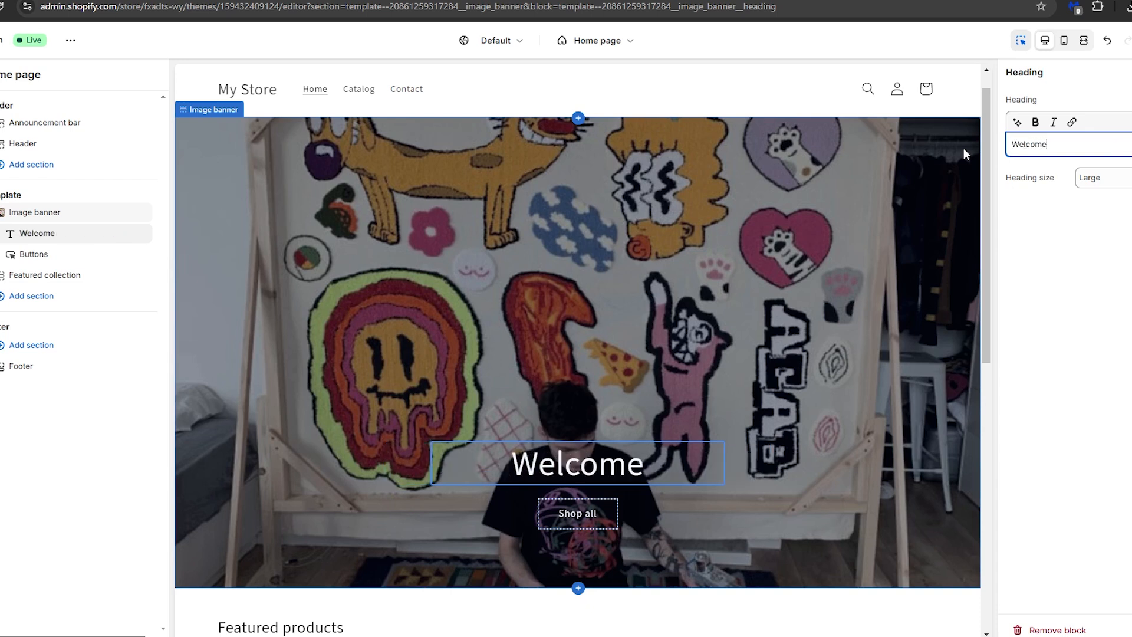
{"action": "type", "text": " to My hn"}
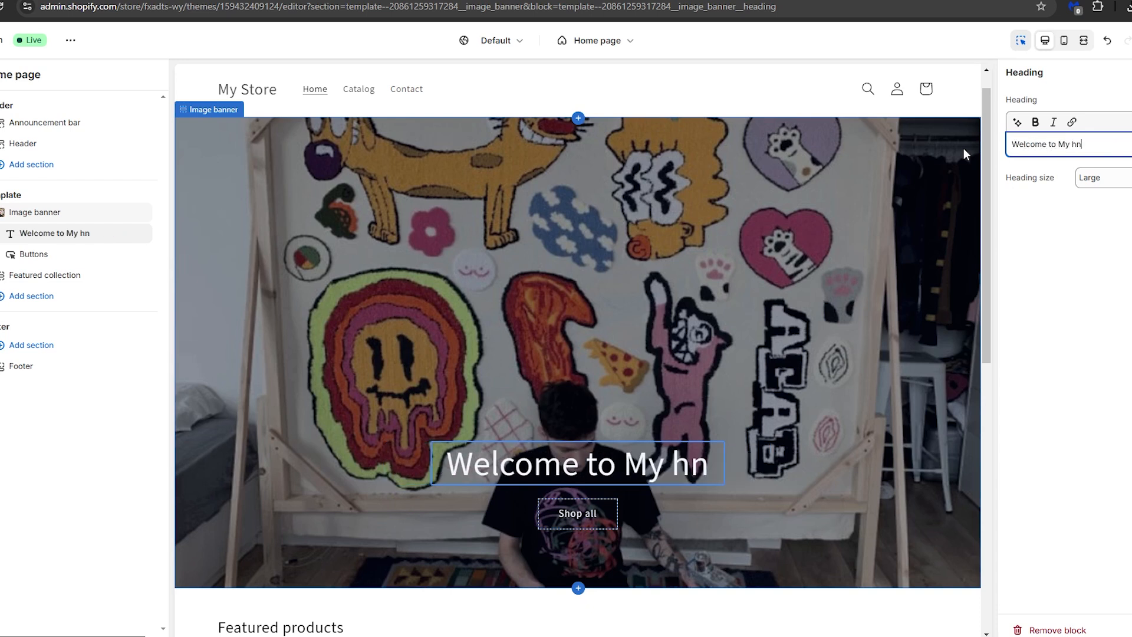
{"action": "key", "text": "BackSpace"}
{"action": "key", "text": "BackSpace"}
{"action": "type", "text": "Handmade"}
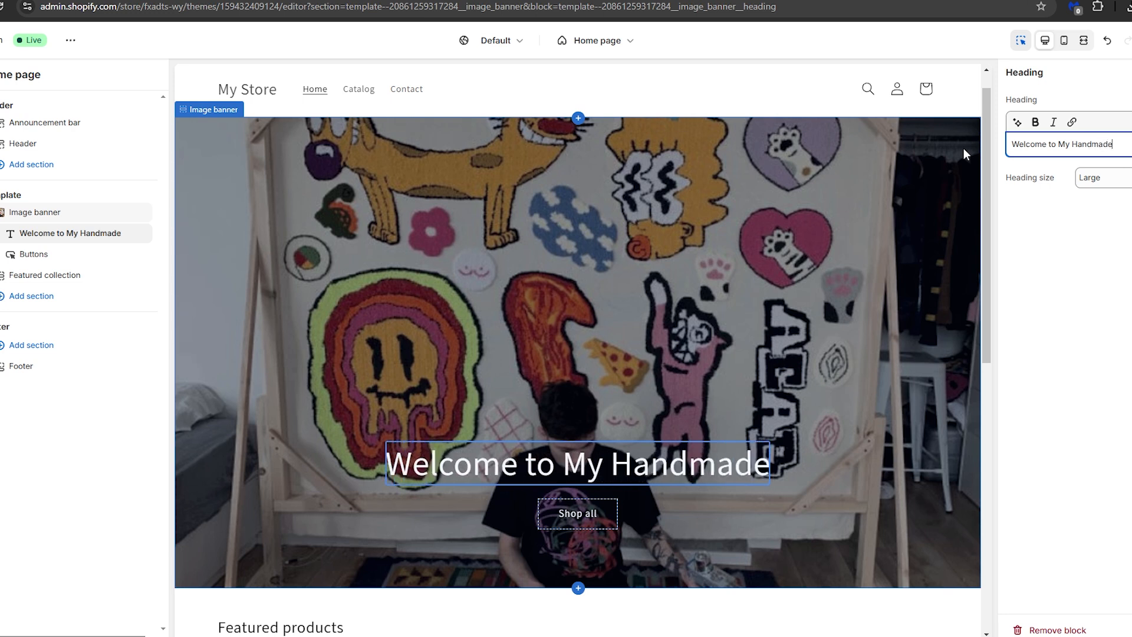
{"action": "type", "text": " Rugs Store WEb"}
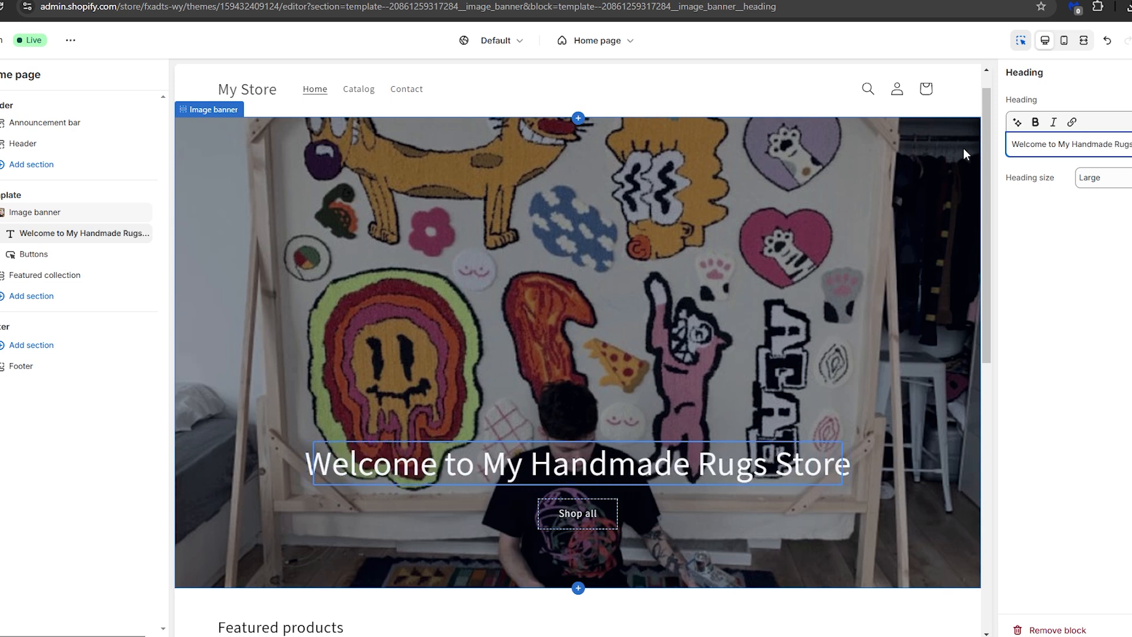
{"action": "type", "text": "site"}
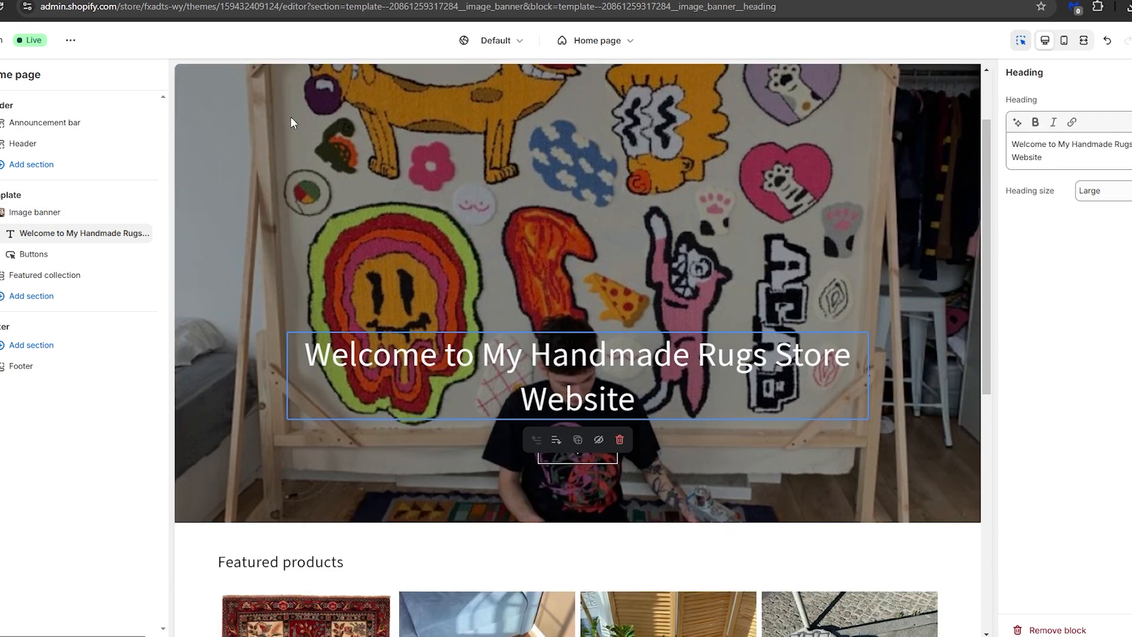
Add a Featured product section to the home page template showing the Plankton Rug, and set its color scheme to Scheme 4
{"action": "scroll", "coordinate": [292, 122], "scroll_direction": "up", "scroll_amount": 2}
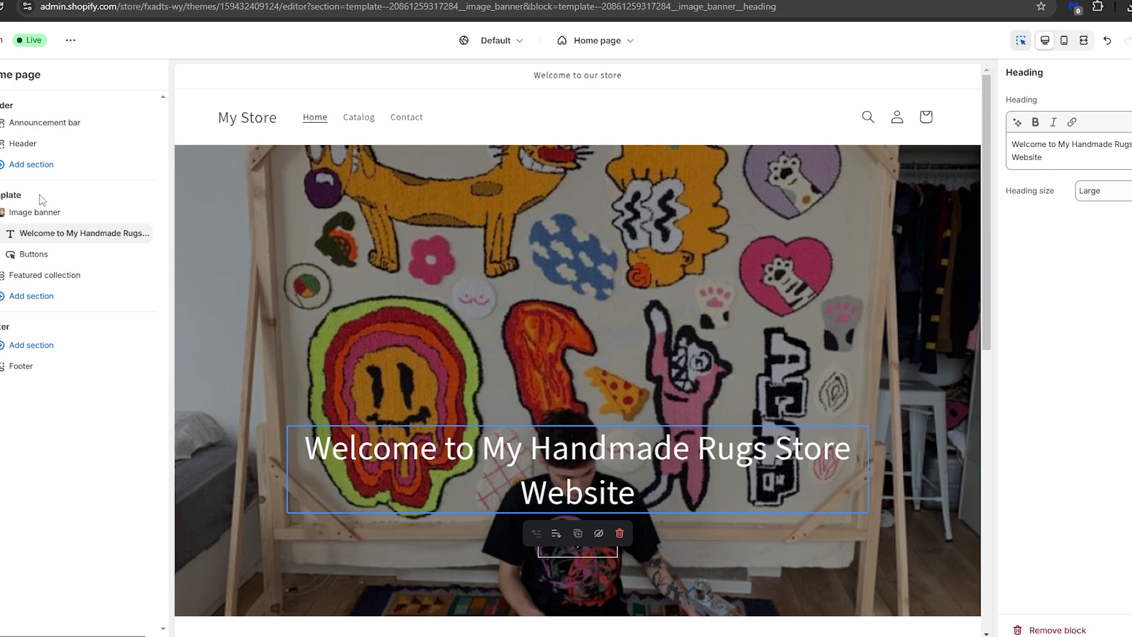
{"action": "left_click", "coordinate": [33, 296]}
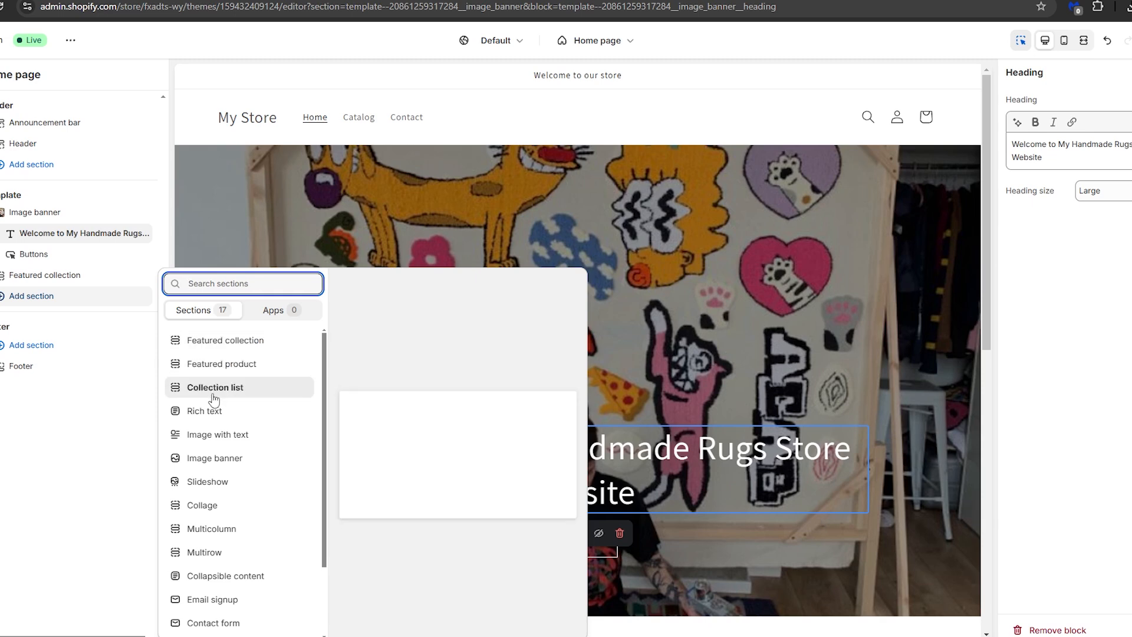
{"action": "left_click", "coordinate": [241, 365]}
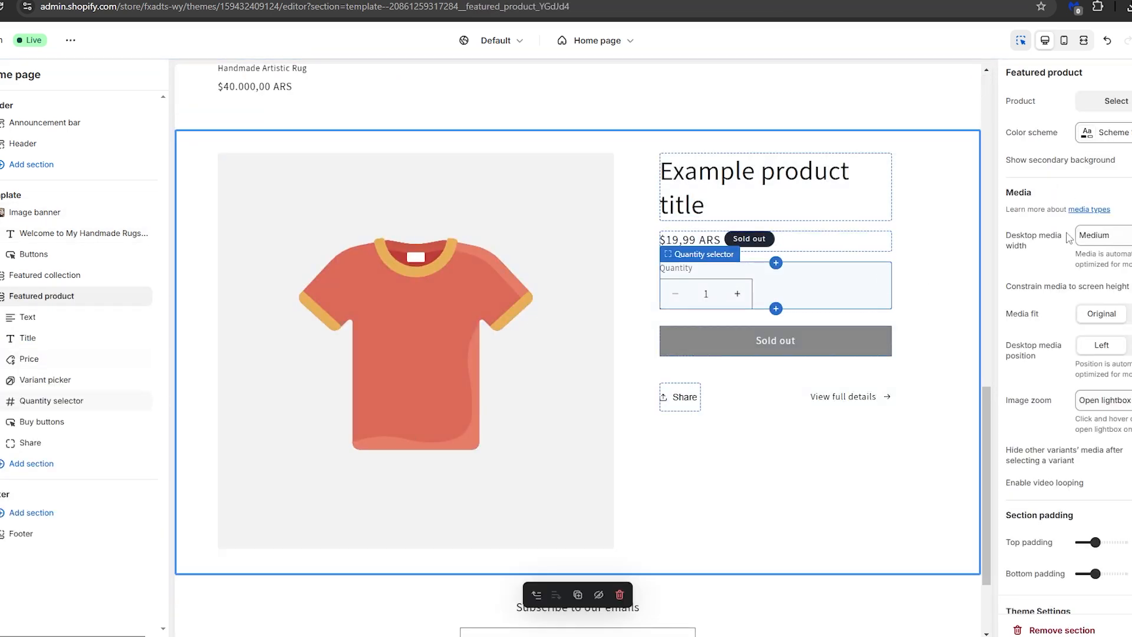
{"action": "left_click", "coordinate": [1120, 101]}
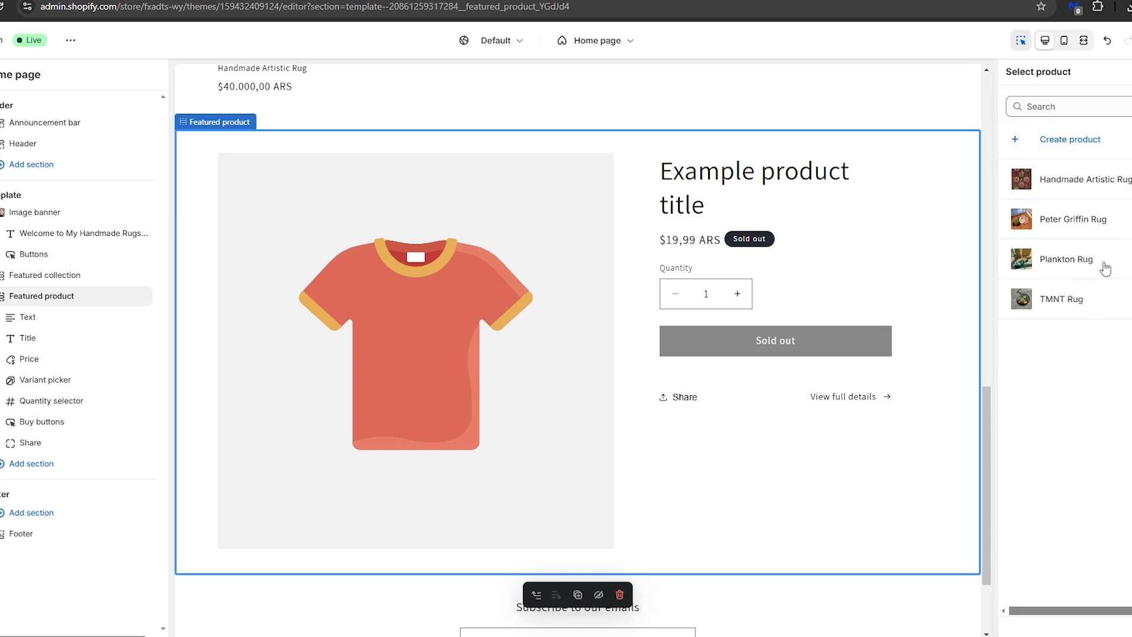
{"action": "left_click", "coordinate": [1061, 263]}
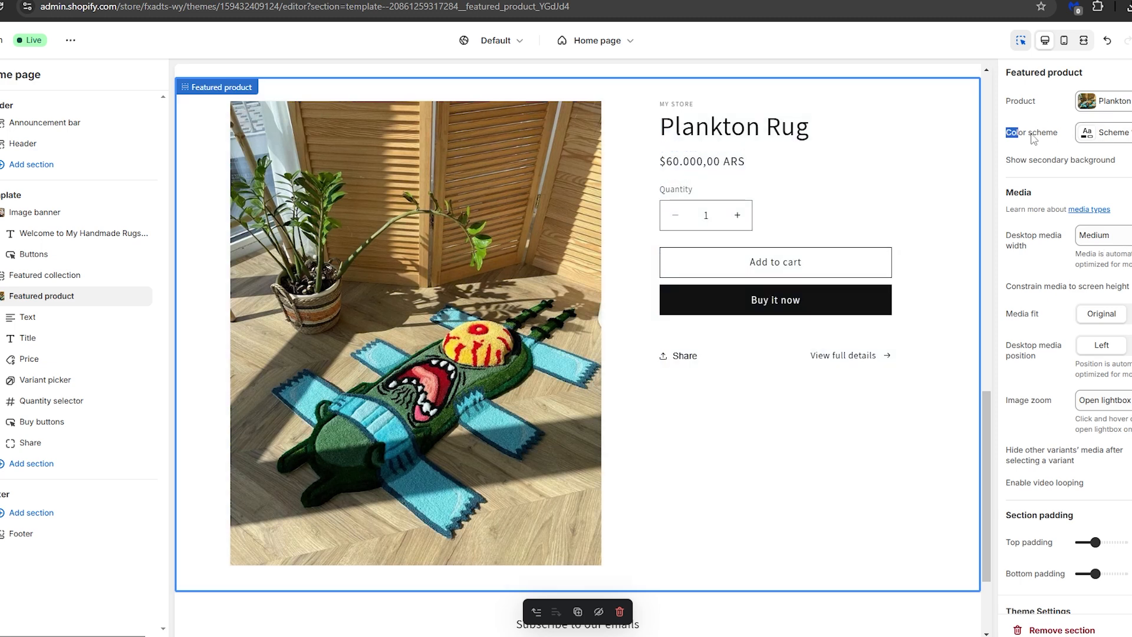
{"action": "left_click", "coordinate": [1110, 139]}
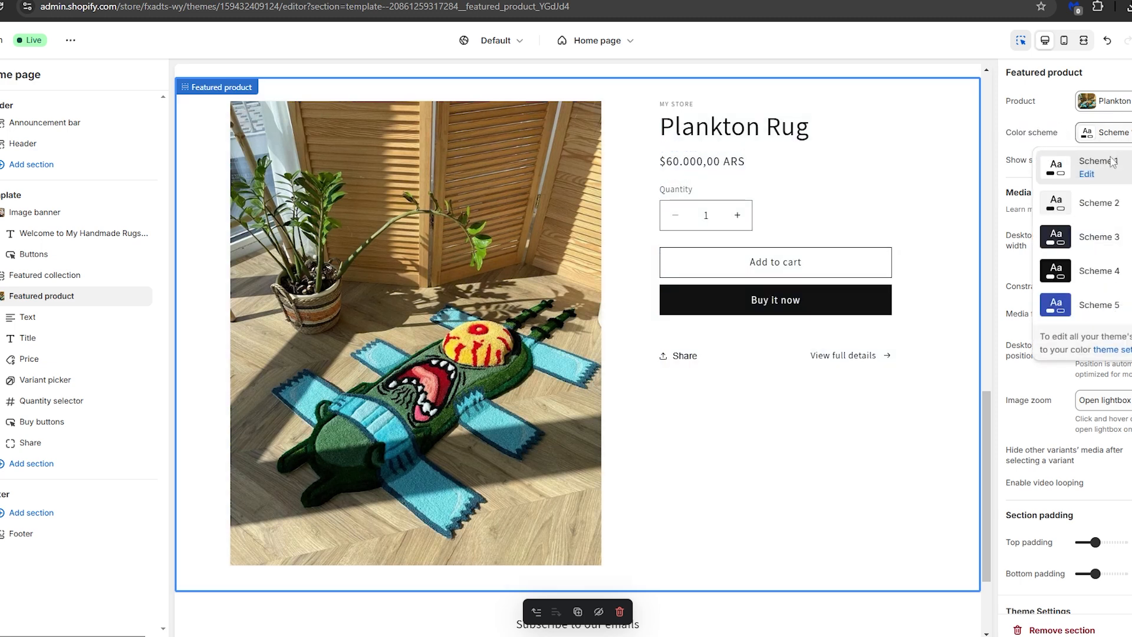
{"action": "left_click", "coordinate": [1097, 275]}
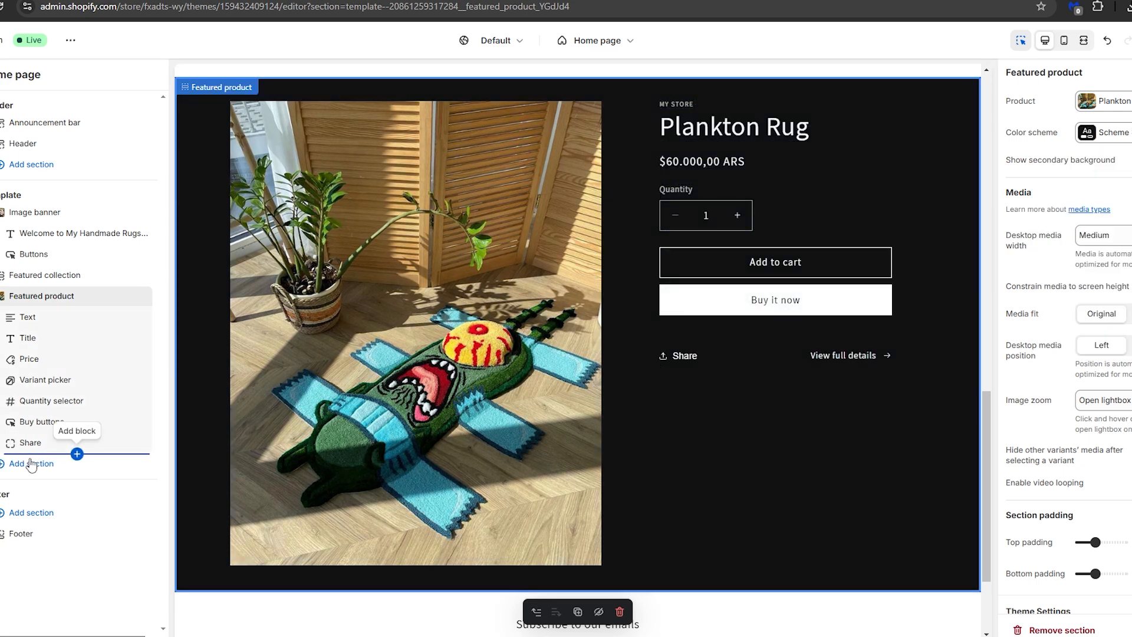
Try out a Featured collection section below the featured product and remove it from the template
{"action": "left_click", "coordinate": [6, 469]}
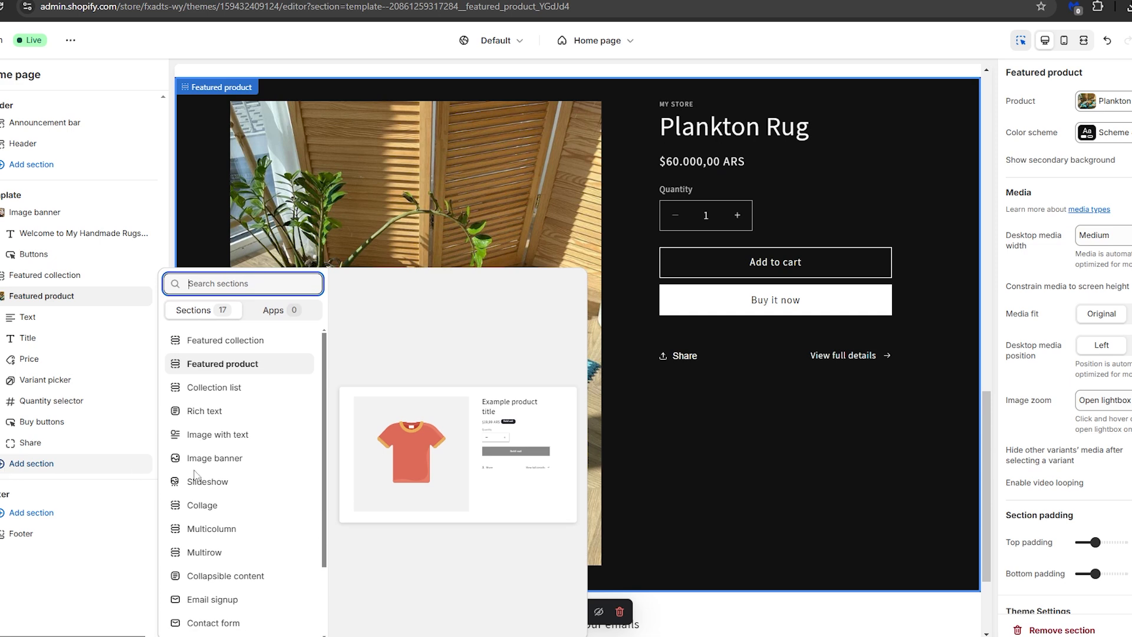
{"action": "left_click", "coordinate": [230, 342]}
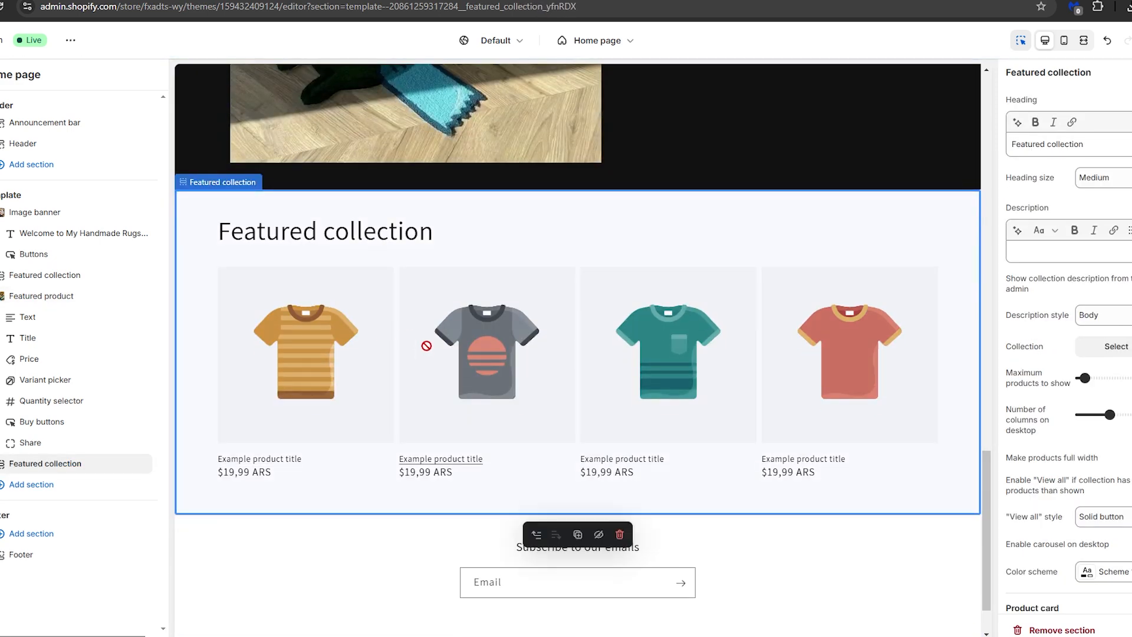
{"action": "scroll", "coordinate": [530, 354], "scroll_direction": "down", "scroll_amount": 1}
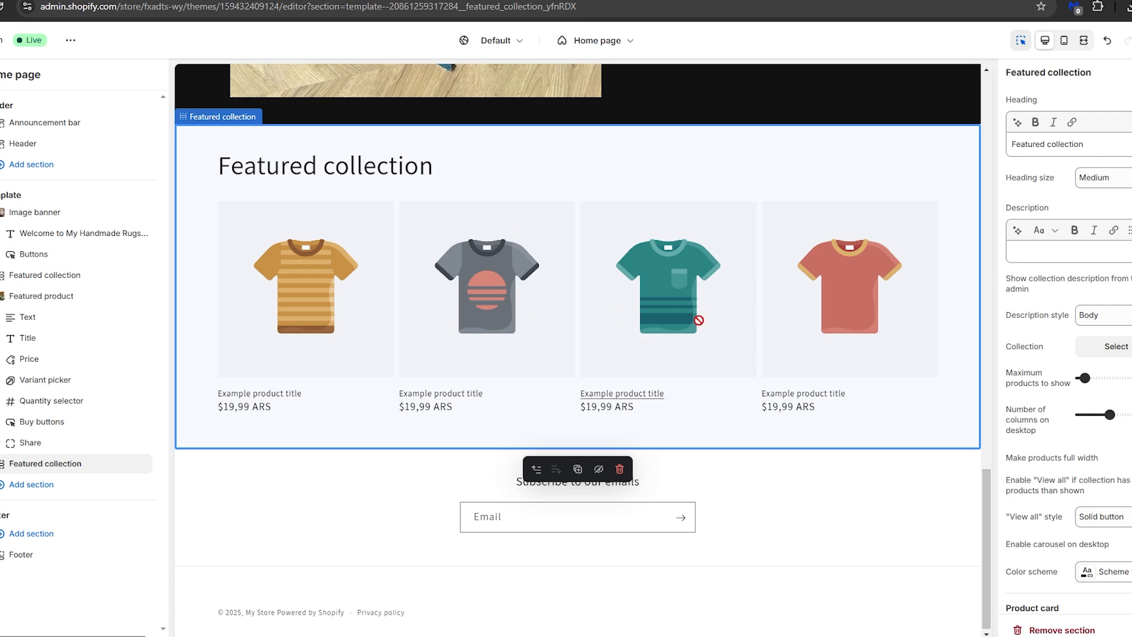
{"action": "left_click", "coordinate": [1038, 630]}
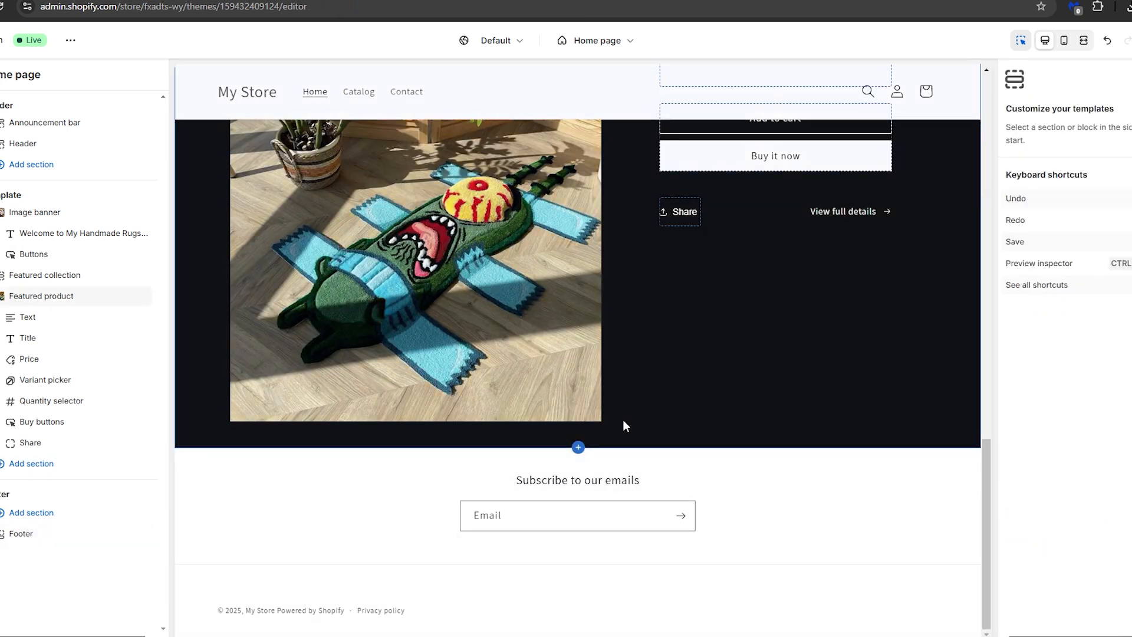
Review the lower part of the home page preview and check which sections can be added to the footer
{"action": "scroll", "coordinate": [623, 419], "scroll_direction": "up", "scroll_amount": 3}
{"action": "scroll", "coordinate": [637, 419], "scroll_direction": "down", "scroll_amount": 3}
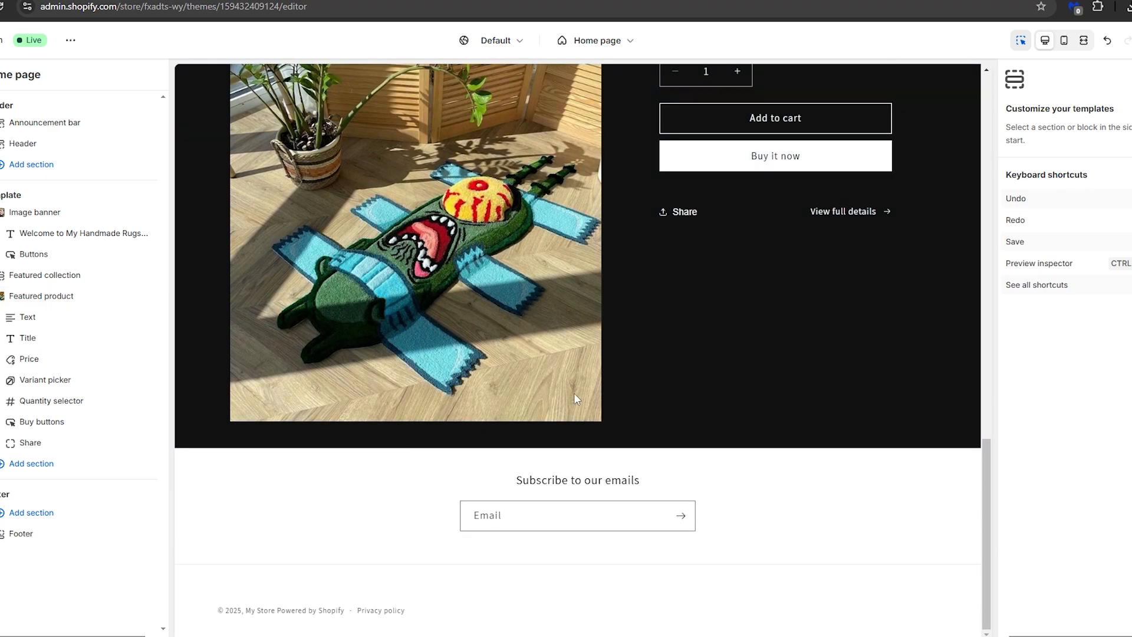
{"action": "scroll", "coordinate": [576, 395], "scroll_direction": "up", "scroll_amount": 2}
{"action": "left_click", "coordinate": [42, 515]}
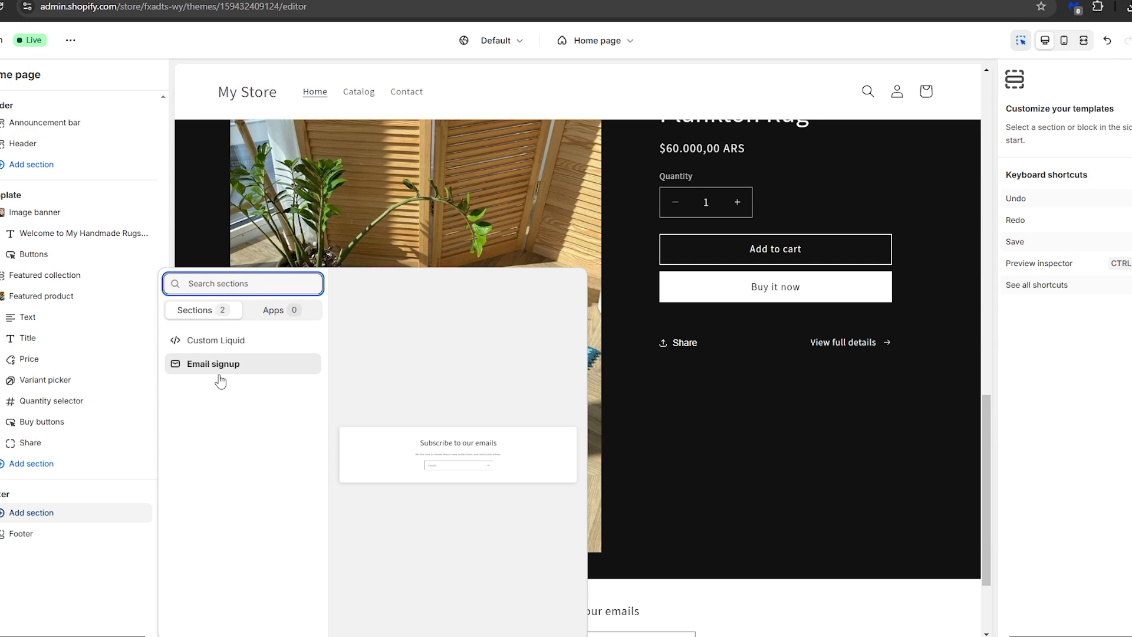
{"action": "left_click", "coordinate": [112, 581]}
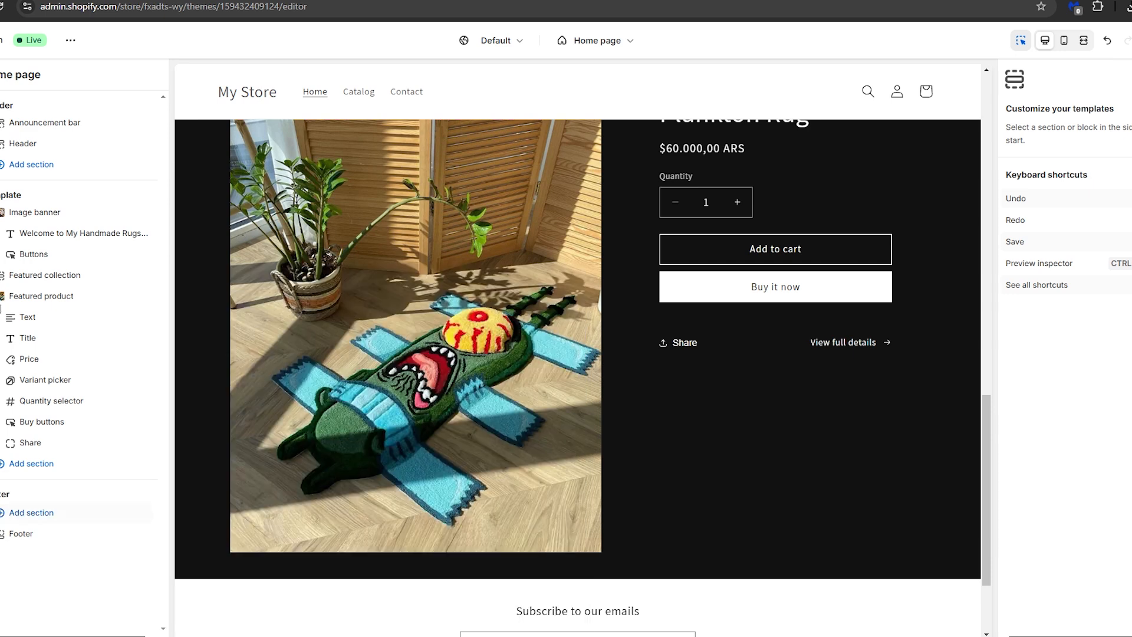
Add a second Announcement bar section to the header group, beneath the store's header
{"action": "scroll", "coordinate": [422, 536], "scroll_direction": "up", "scroll_amount": 15}
{"action": "left_click", "coordinate": [32, 166]}
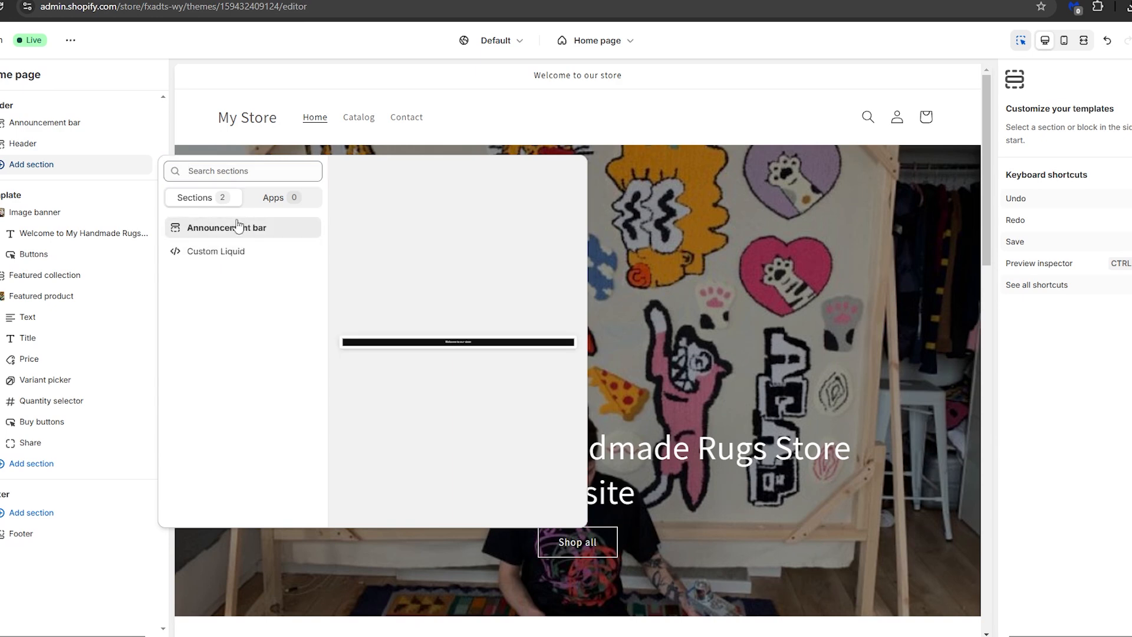
{"action": "left_click", "coordinate": [238, 227]}
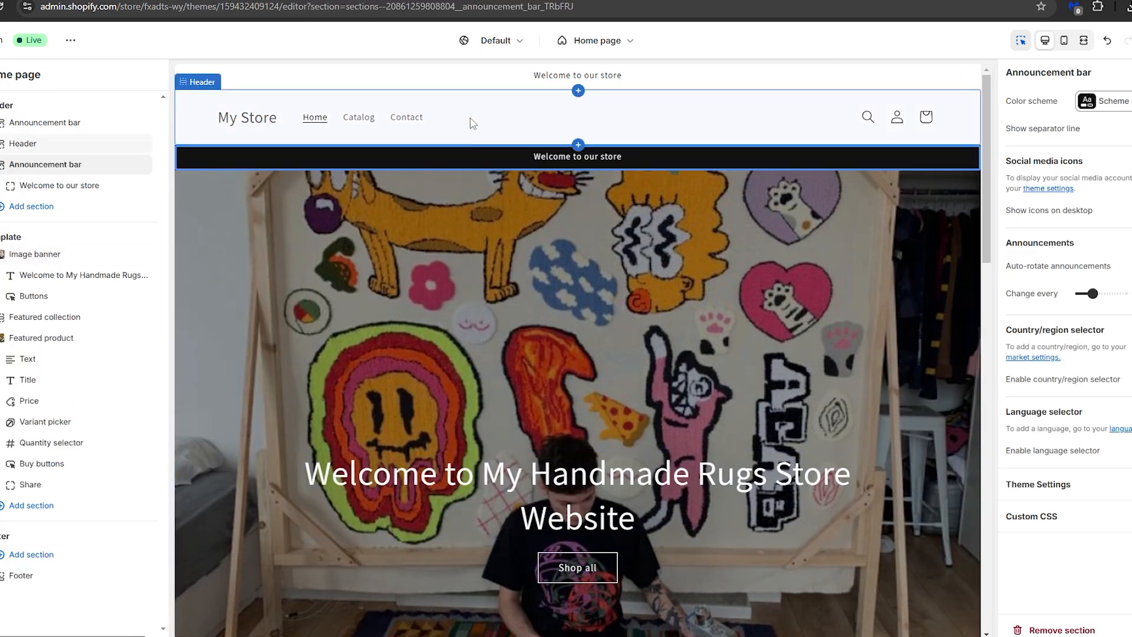
{"action": "left_click", "coordinate": [470, 114]}
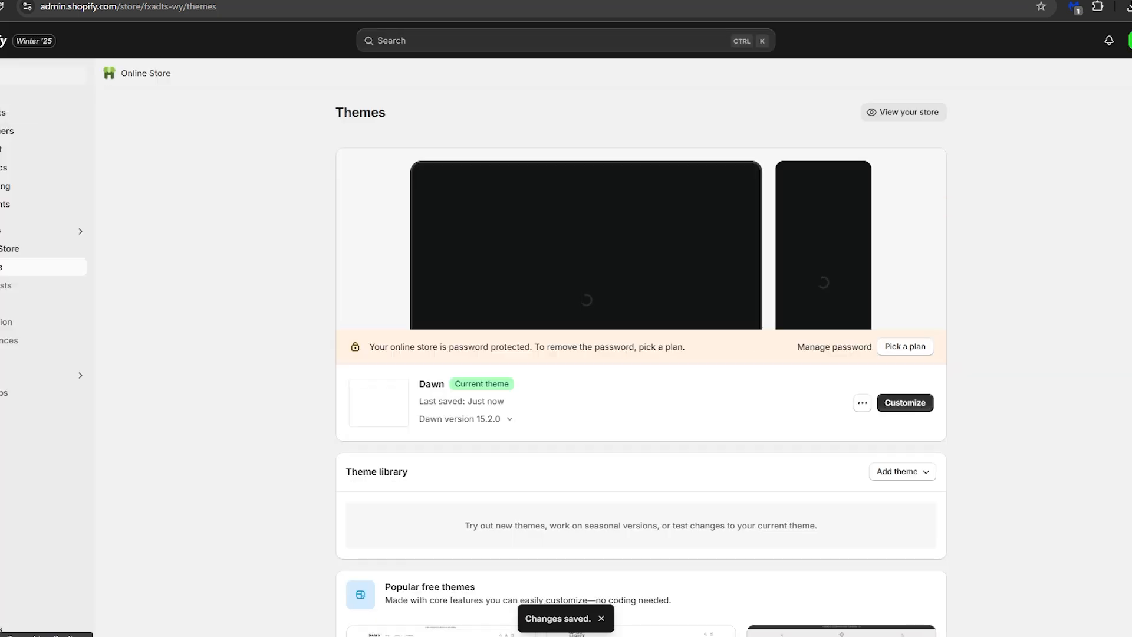
Rename the store to "Hanmade Rugs" through the setup guide's store-naming task, and leave the settings
{"action": "left_click", "coordinate": [12, 76]}
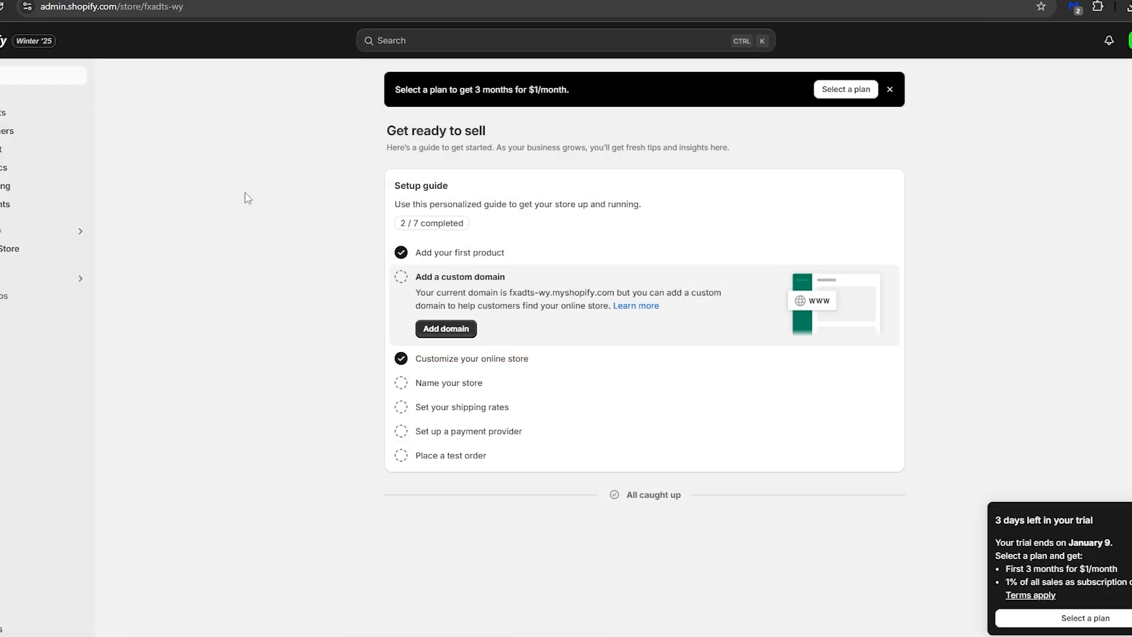
{"action": "left_click", "coordinate": [501, 392]}
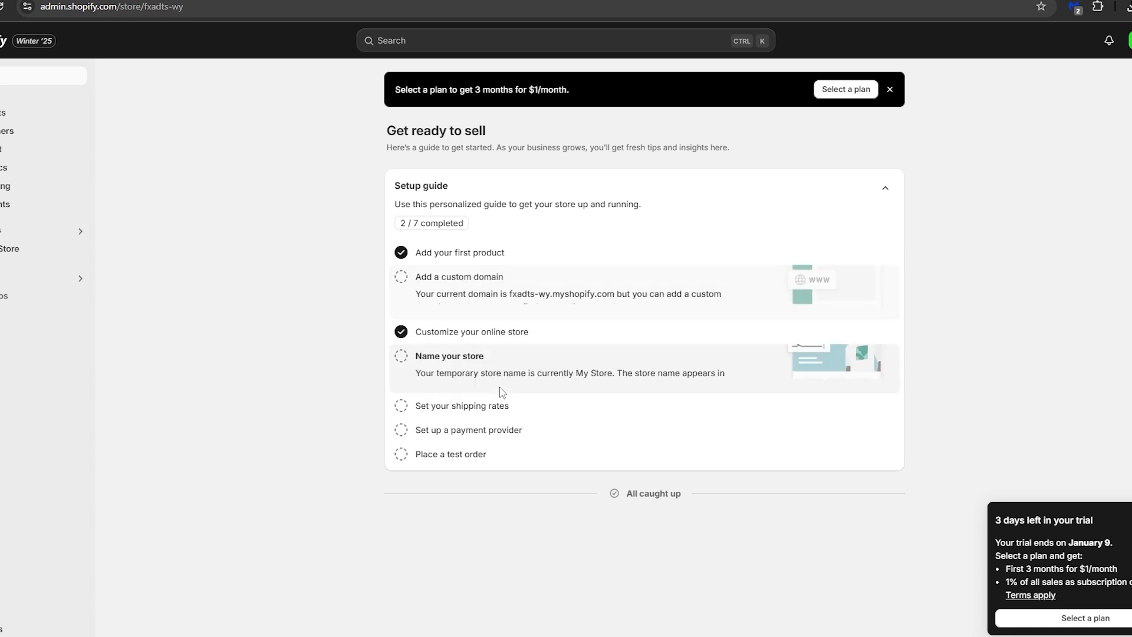
{"action": "left_click", "coordinate": [451, 379]}
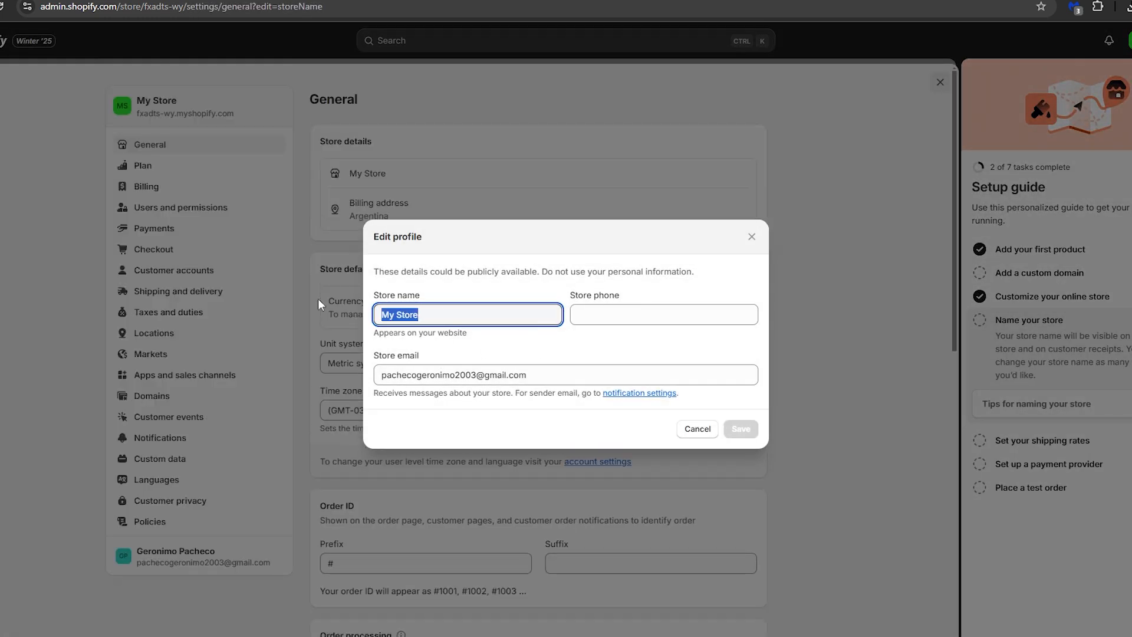
{"action": "type", "text": "Hanmade "}
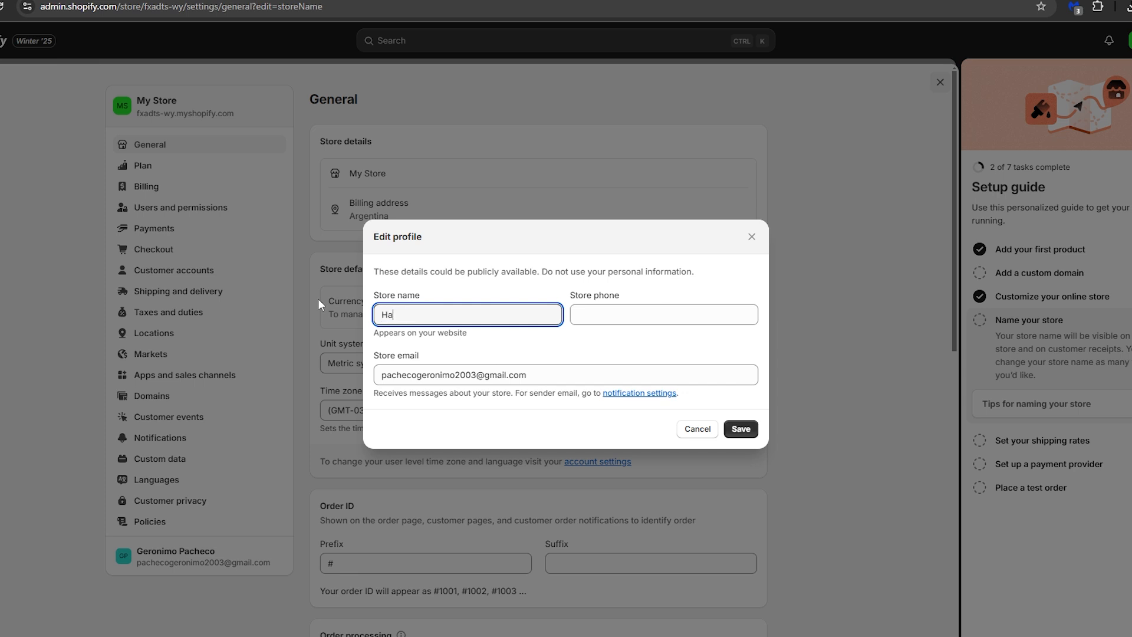
{"action": "type", "text": "Rugs"}
{"action": "left_click", "coordinate": [741, 429]}
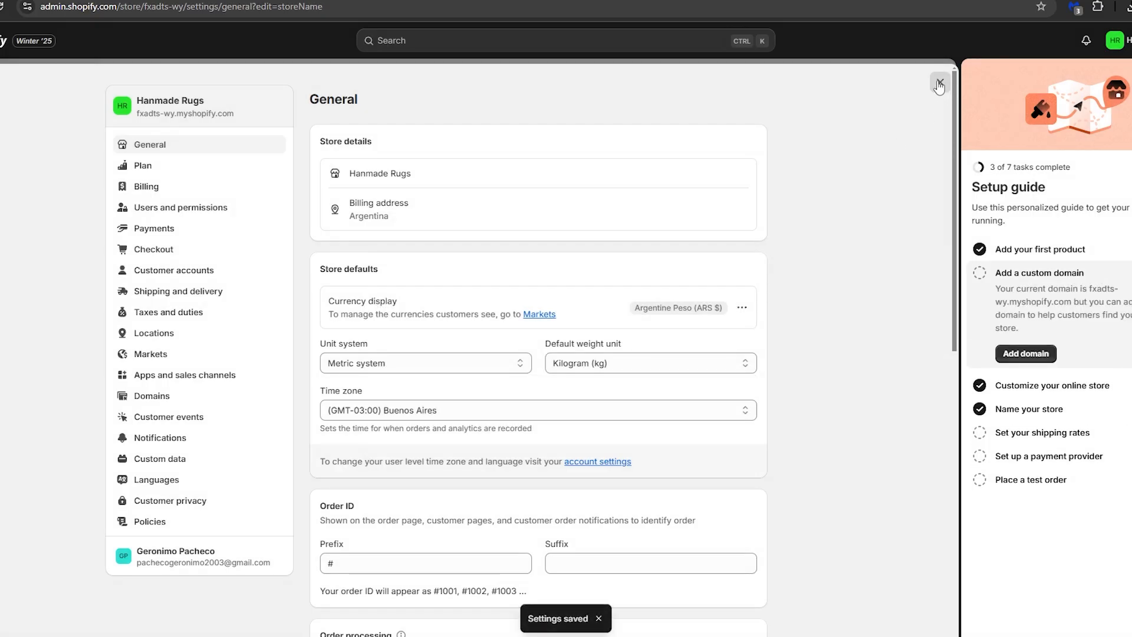
{"action": "left_click", "coordinate": [941, 82]}
Preview the Dawn theme and review the whole home page, from the header and banner to the email signup
{"action": "left_click", "coordinate": [24, 249]}
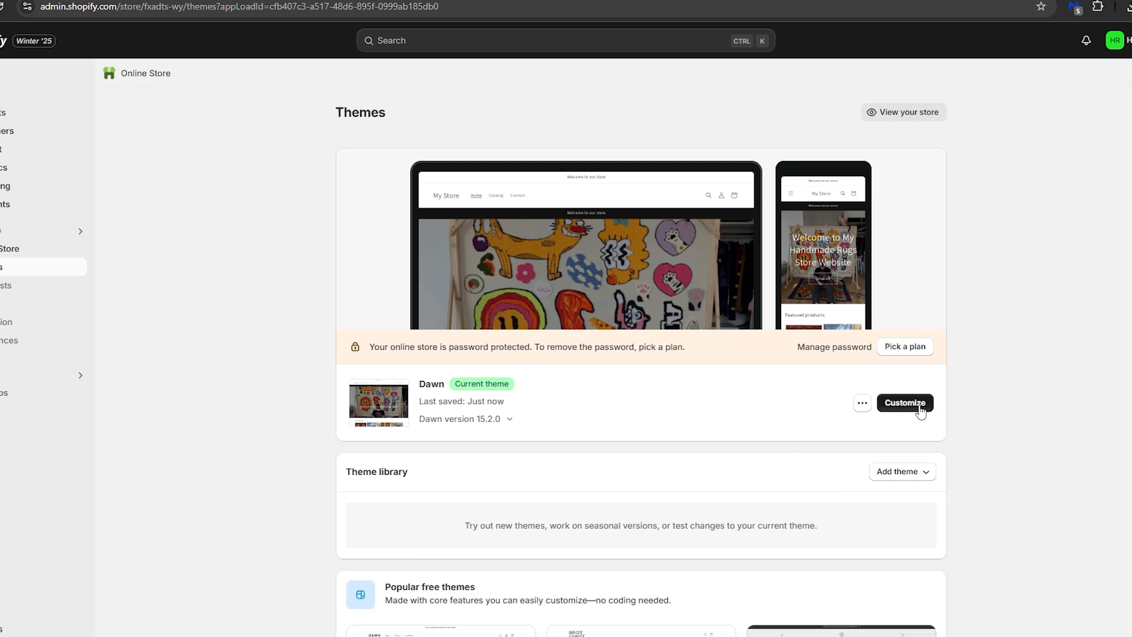
{"action": "left_click", "coordinate": [863, 407]}
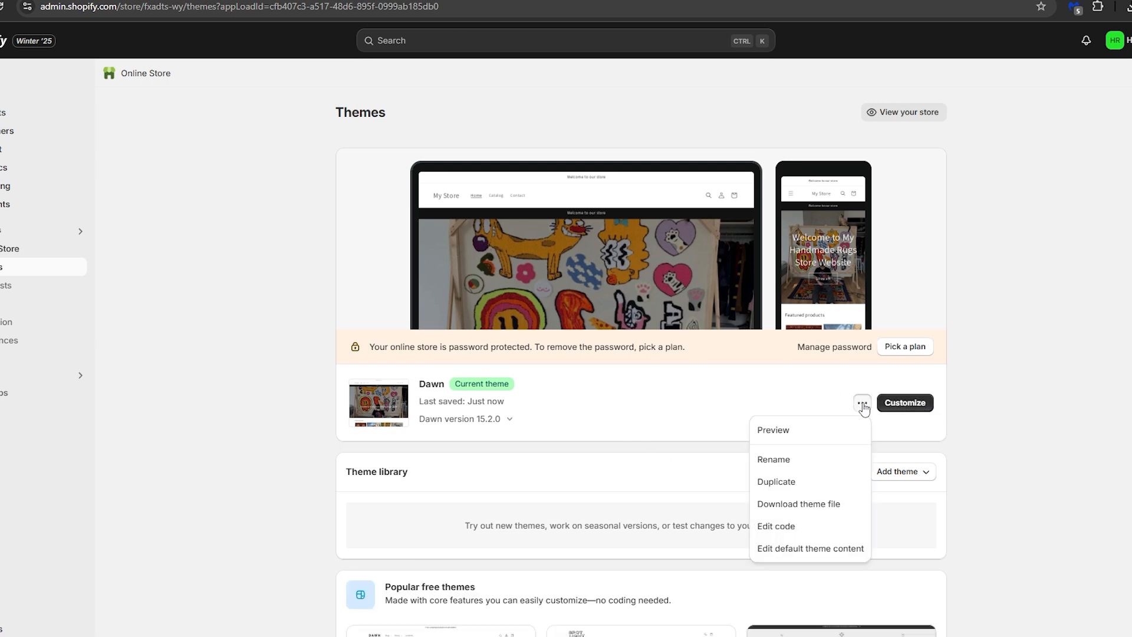
{"action": "left_click", "coordinate": [806, 432]}
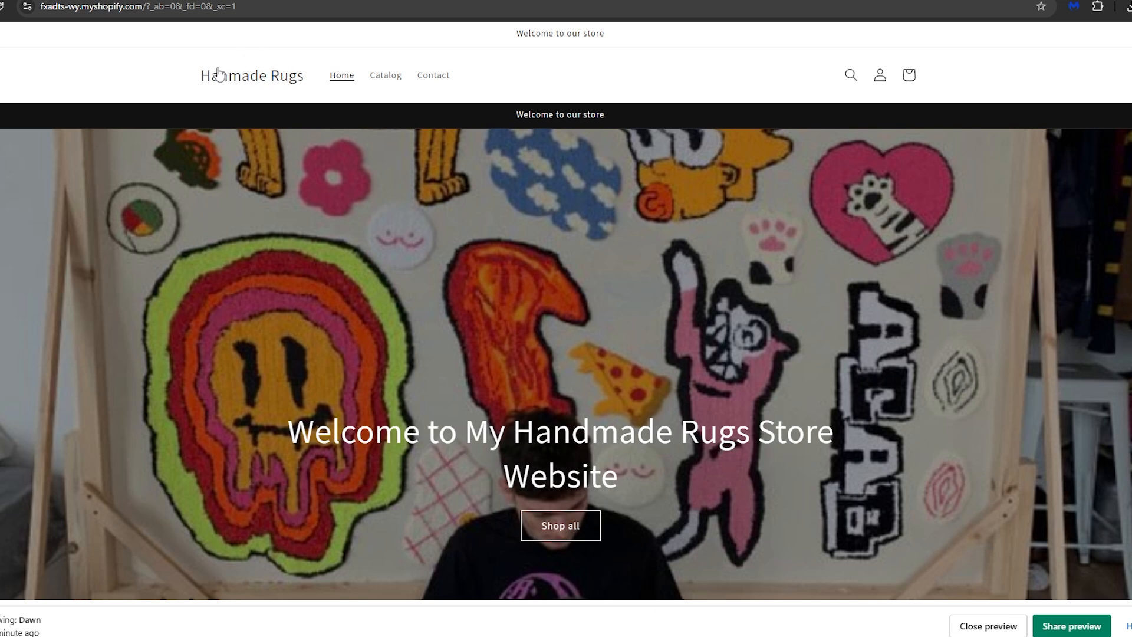
{"action": "scroll", "coordinate": [622, 331], "scroll_direction": "down", "scroll_amount": 4}
{"action": "scroll", "coordinate": [651, 335], "scroll_direction": "down", "scroll_amount": 10}
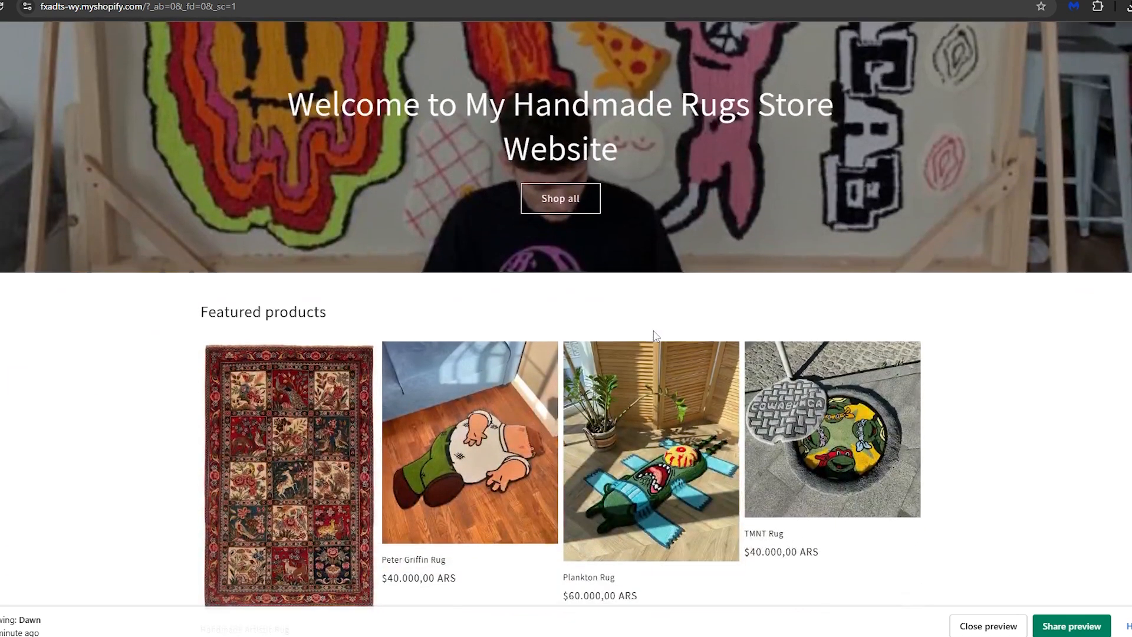
{"action": "scroll", "coordinate": [672, 348], "scroll_direction": "up", "scroll_amount": 10}
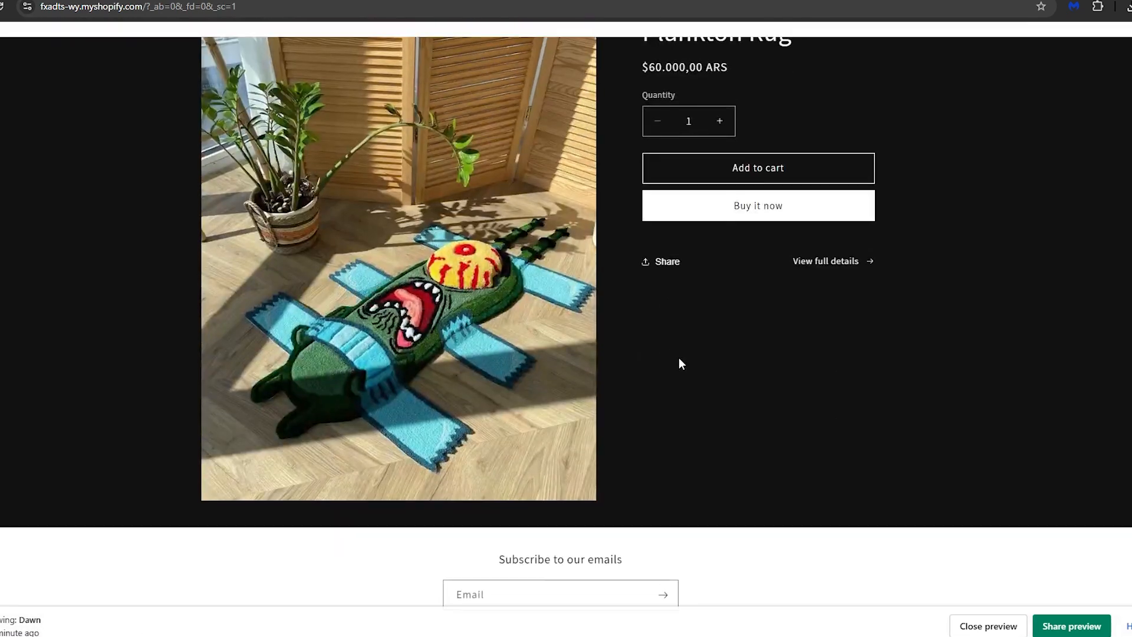
{"action": "scroll", "coordinate": [684, 384], "scroll_direction": "up", "scroll_amount": 5}
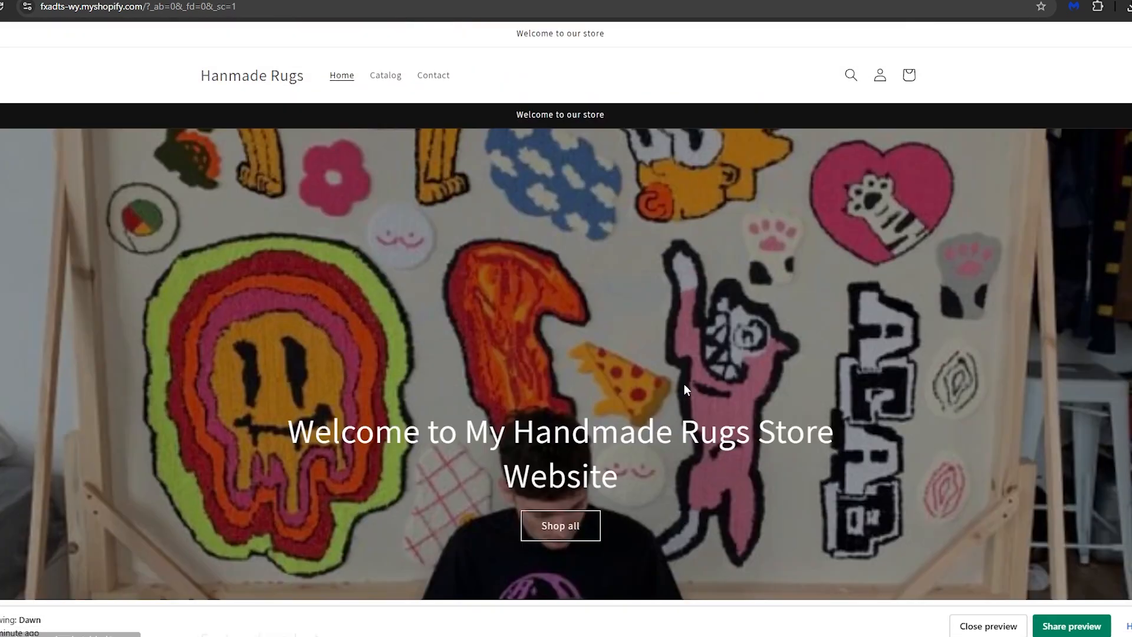
{"action": "scroll", "coordinate": [543, 333], "scroll_direction": "down", "scroll_amount": 6}
{"action": "scroll", "coordinate": [596, 328], "scroll_direction": "down", "scroll_amount": 10}
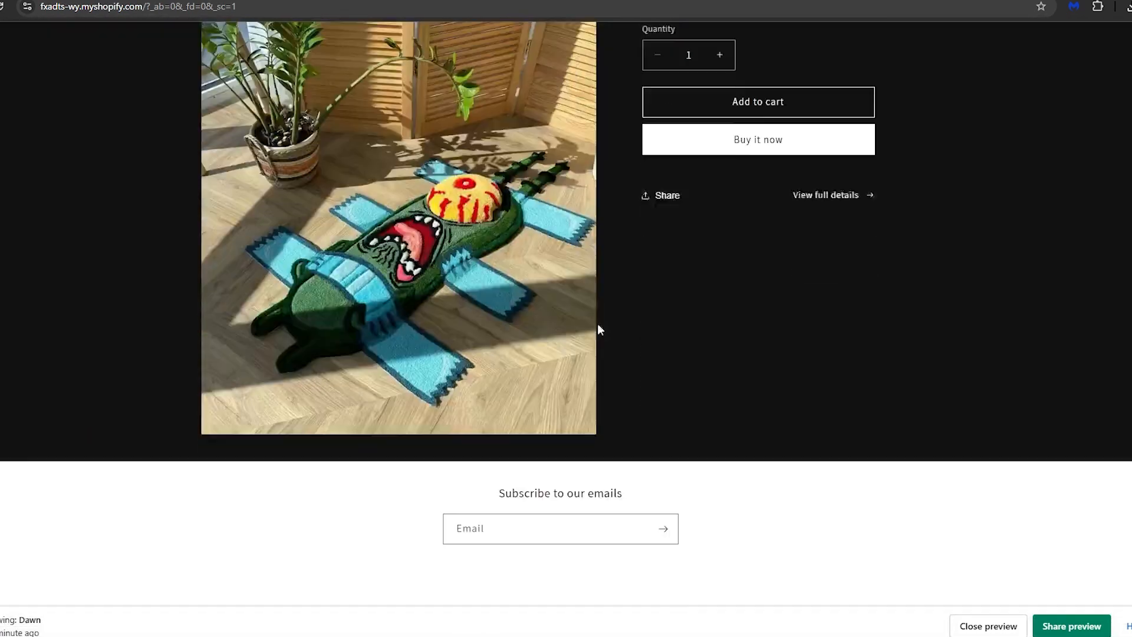
{"action": "scroll", "coordinate": [602, 351], "scroll_direction": "up", "scroll_amount": 10}
{"action": "scroll", "coordinate": [607, 376], "scroll_direction": "up", "scroll_amount": 8}
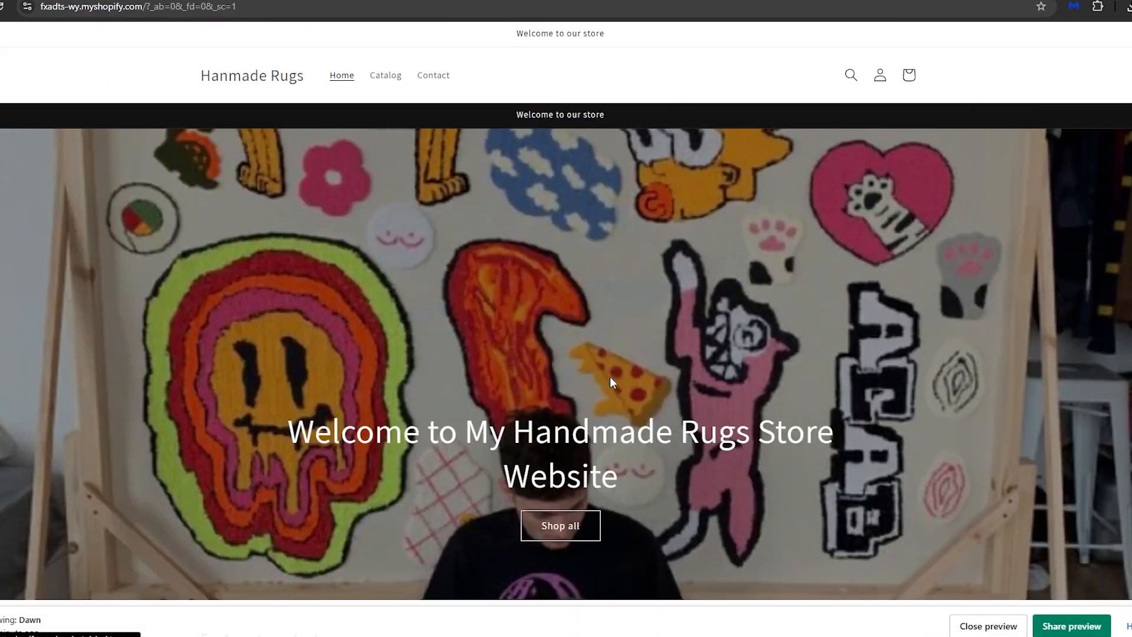
{"action": "left_click", "coordinate": [385, 1]}
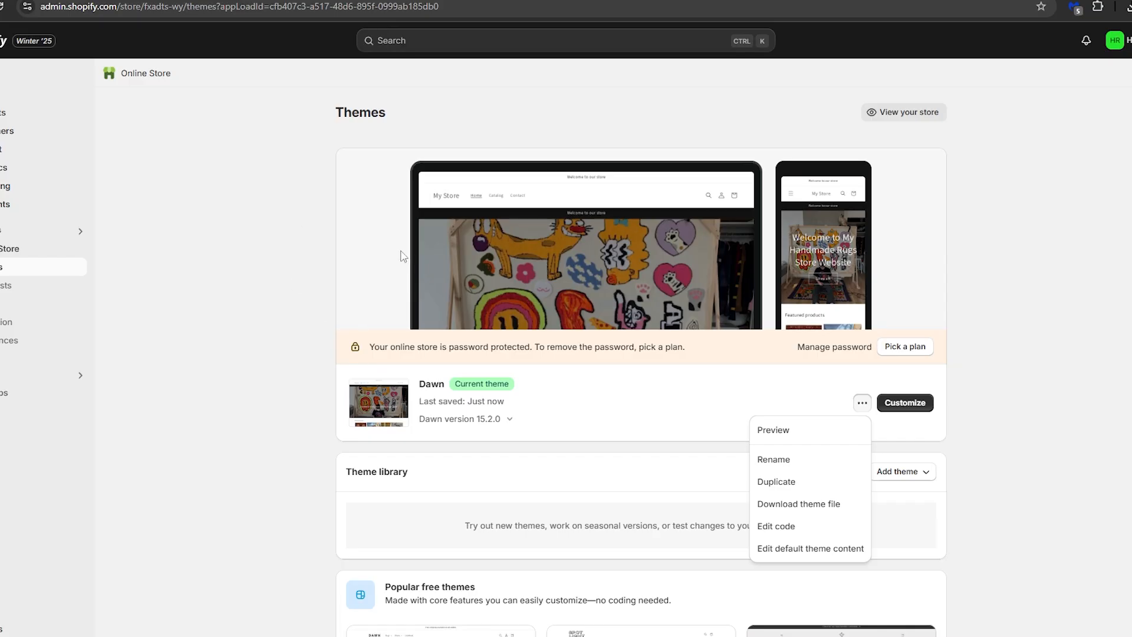
Examine the store's Analytics dashboard, including the sales, orders, conversion, session and traffic source reports
{"action": "left_click", "coordinate": [233, 218]}
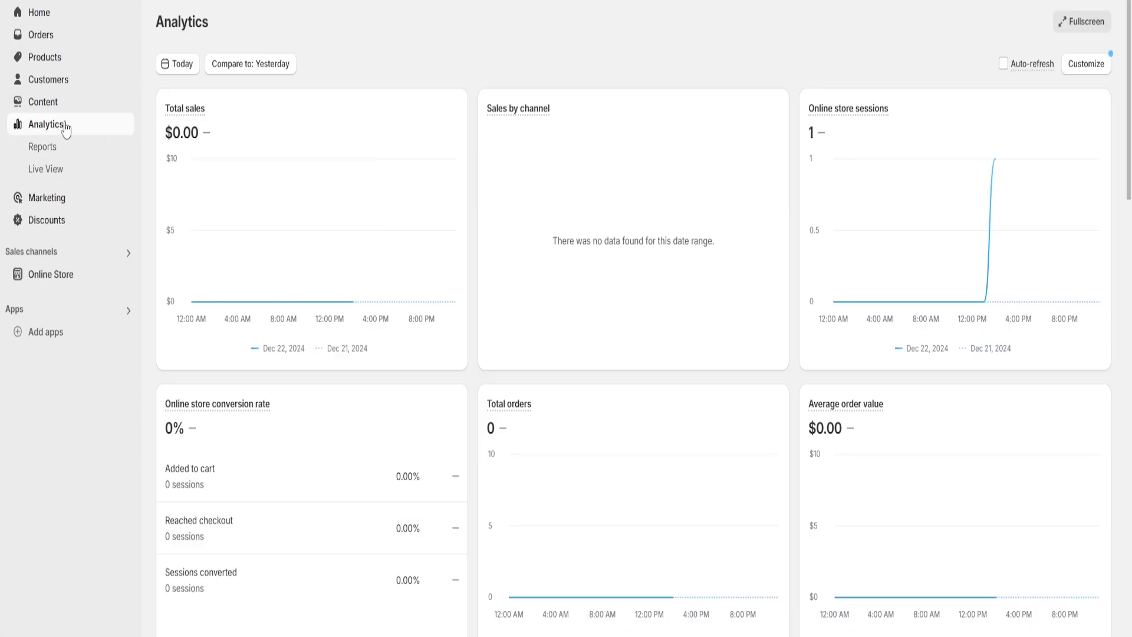
{"action": "mouse_move", "coordinate": [212, 116]}
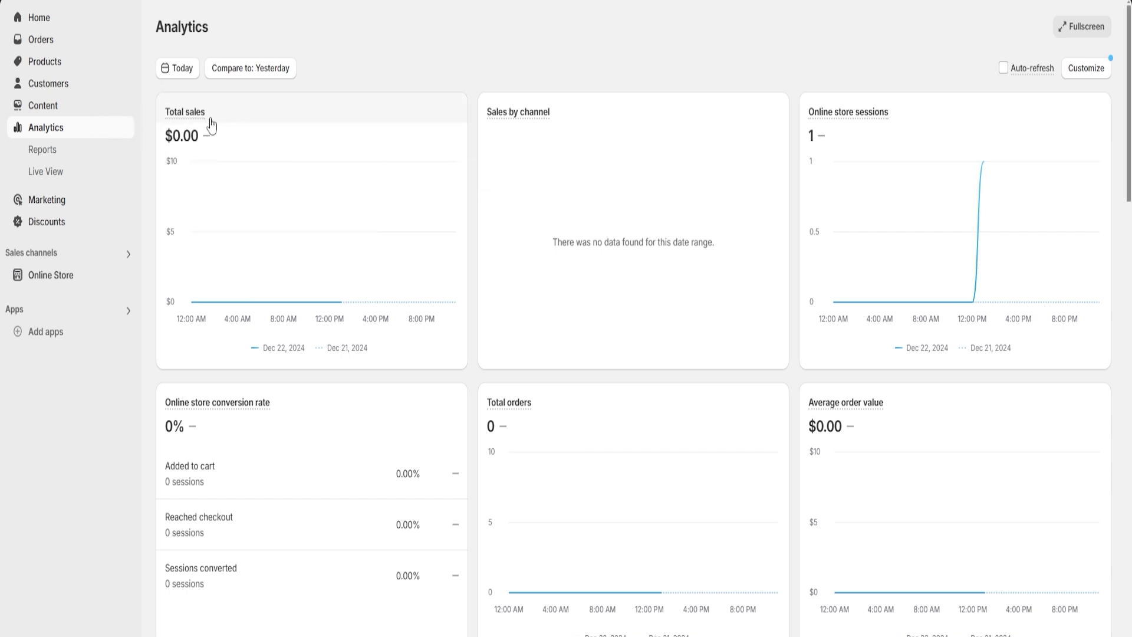
{"action": "mouse_move", "coordinate": [516, 120]}
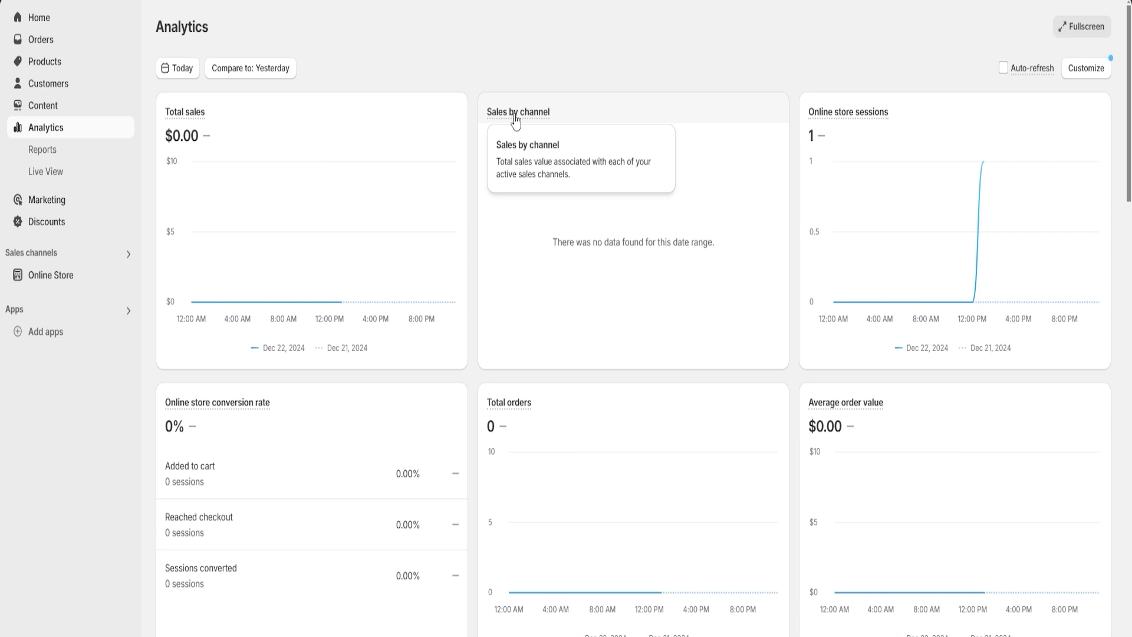
{"action": "mouse_move", "coordinate": [505, 407]}
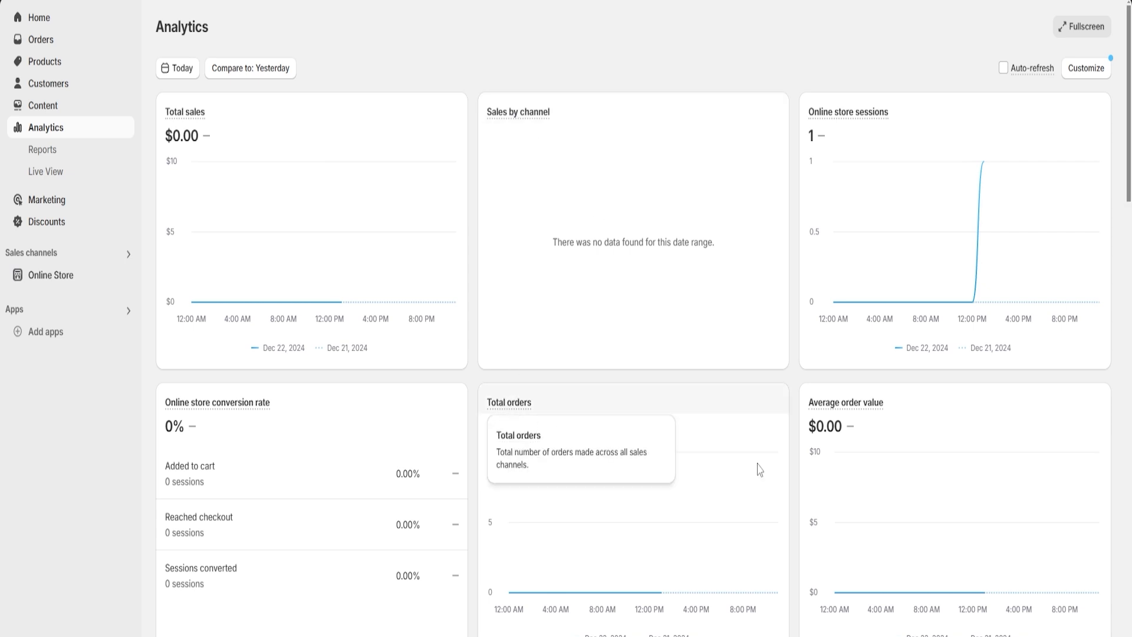
{"action": "scroll", "coordinate": [825, 330], "scroll_direction": "down", "scroll_amount": 6}
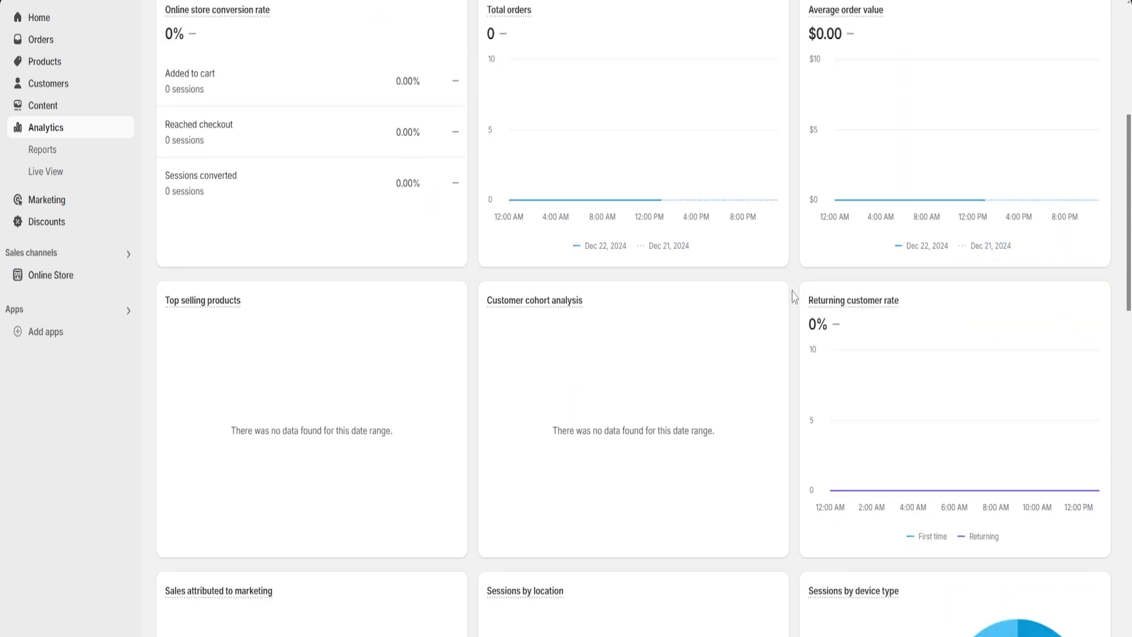
{"action": "scroll", "coordinate": [794, 297], "scroll_direction": "up", "scroll_amount": 5}
{"action": "scroll", "coordinate": [794, 303], "scroll_direction": "down", "scroll_amount": 10}
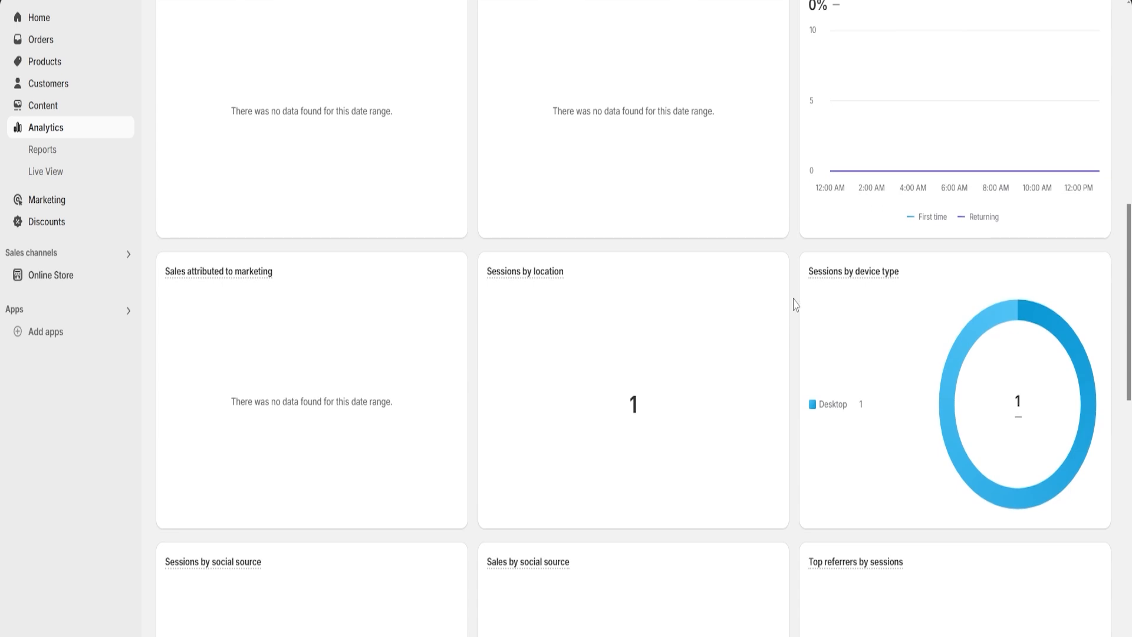
{"action": "scroll", "coordinate": [794, 304], "scroll_direction": "down", "scroll_amount": 4}
{"action": "scroll", "coordinate": [794, 304], "scroll_direction": "up", "scroll_amount": 11}
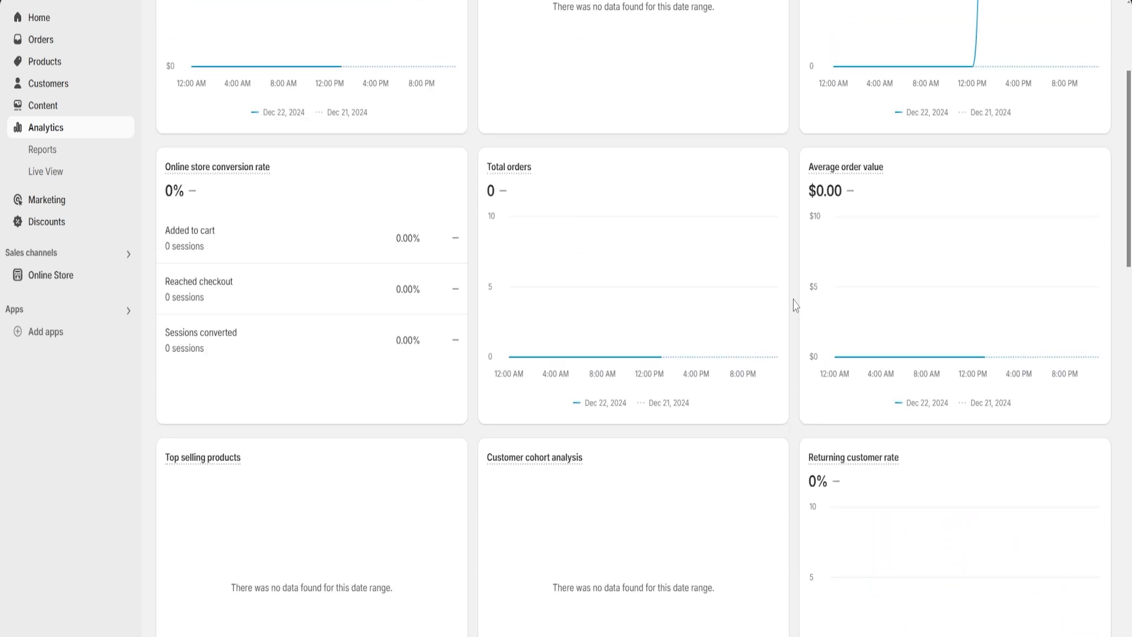
{"action": "scroll", "coordinate": [794, 304], "scroll_direction": "up", "scroll_amount": 4}
{"action": "scroll", "coordinate": [795, 305], "scroll_direction": "down", "scroll_amount": 15}
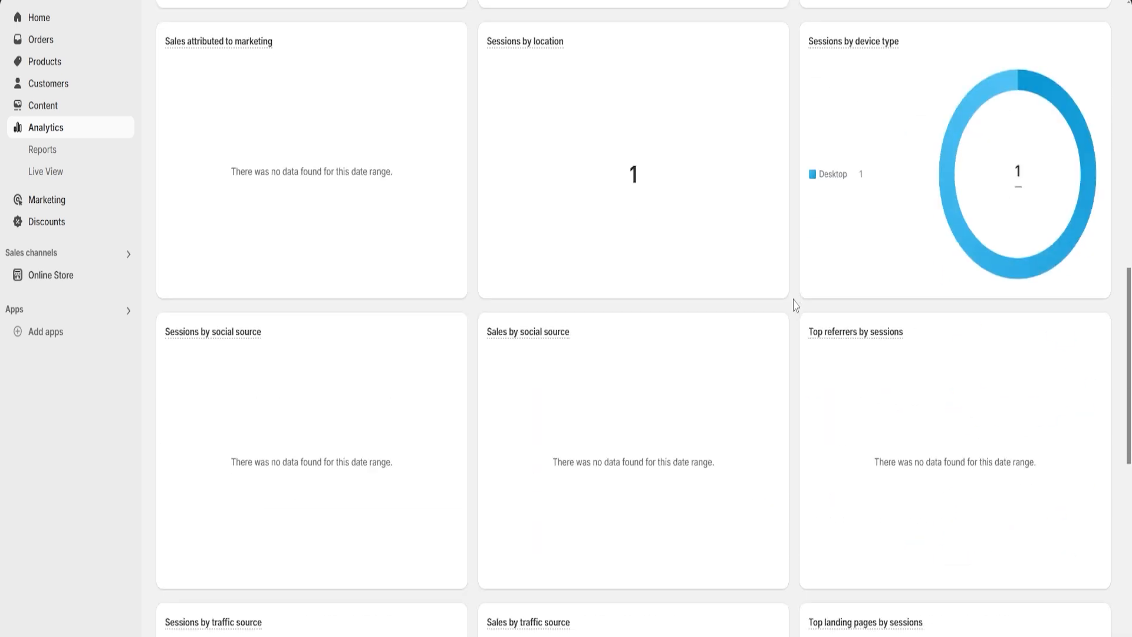
{"action": "scroll", "coordinate": [795, 305], "scroll_direction": "up", "scroll_amount": 20}
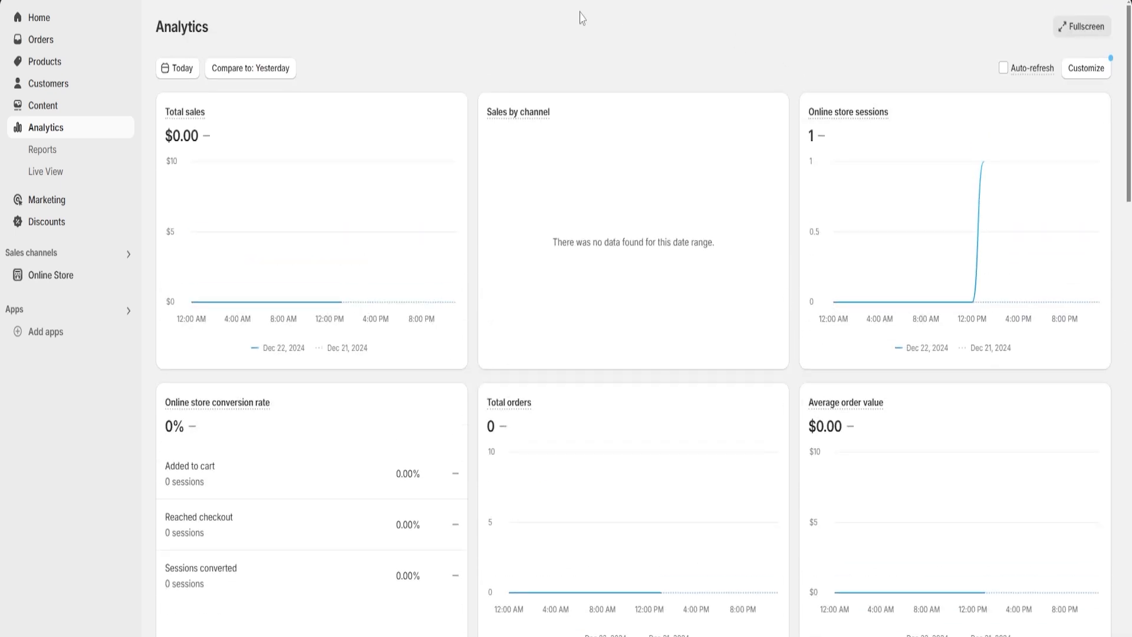
{"action": "scroll", "coordinate": [474, 212], "scroll_direction": "down", "scroll_amount": 13}
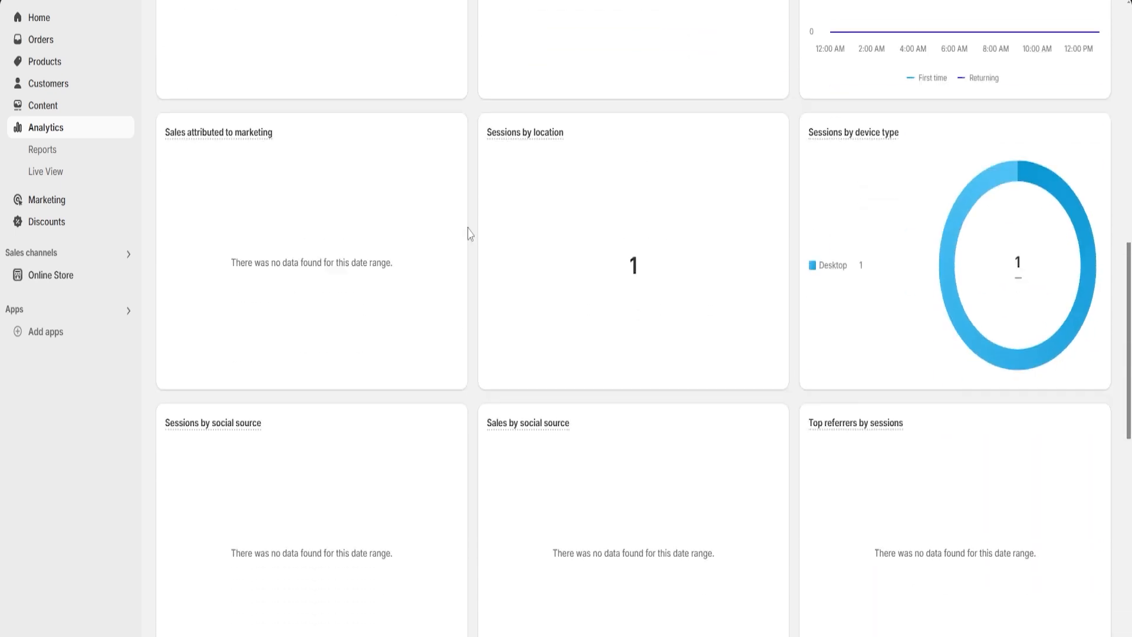
{"action": "scroll", "coordinate": [470, 236], "scroll_direction": "down", "scroll_amount": 2}
{"action": "scroll", "coordinate": [469, 239], "scroll_direction": "up", "scroll_amount": 12}
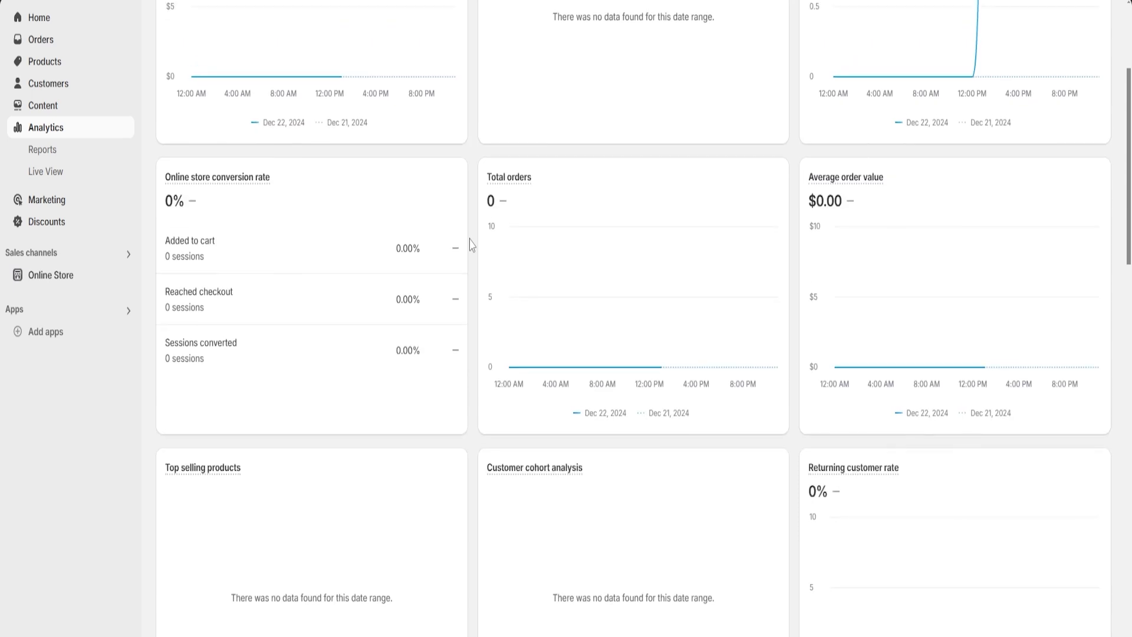
{"action": "scroll", "coordinate": [472, 244], "scroll_direction": "up", "scroll_amount": 4}
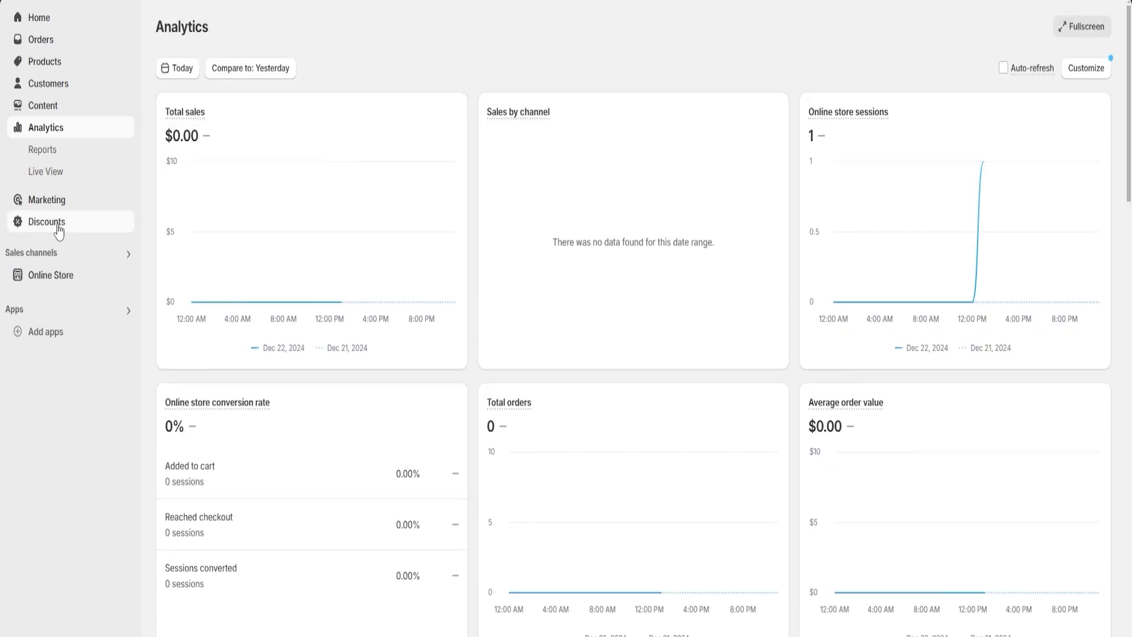
Start a new discount of the Amount off products type
{"action": "left_click", "coordinate": [59, 230]}
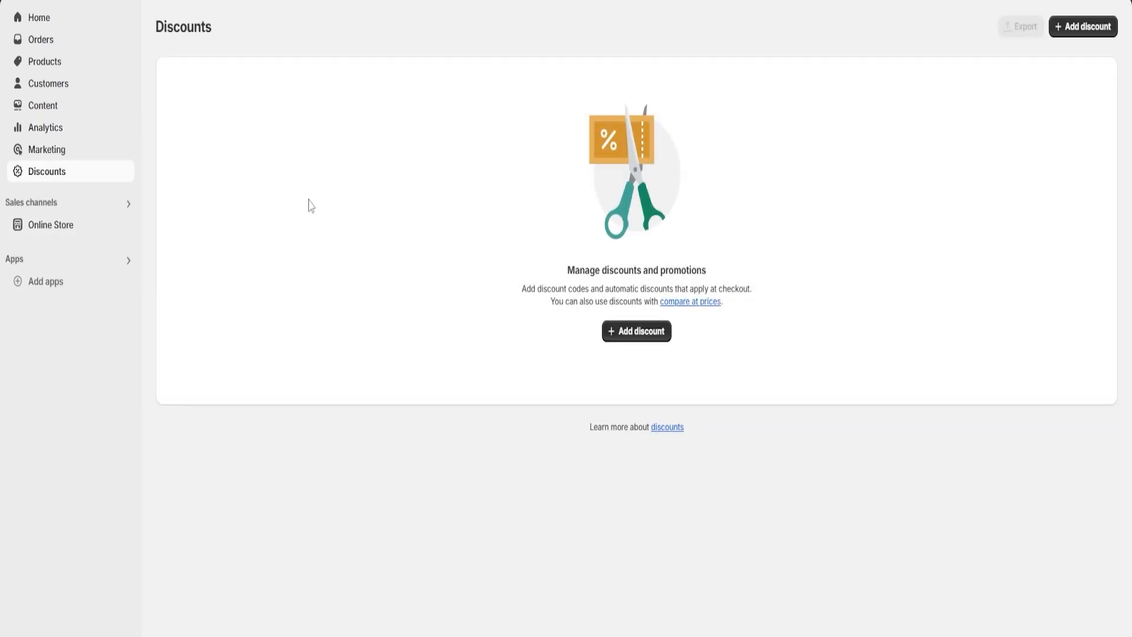
{"action": "left_click", "coordinate": [635, 334]}
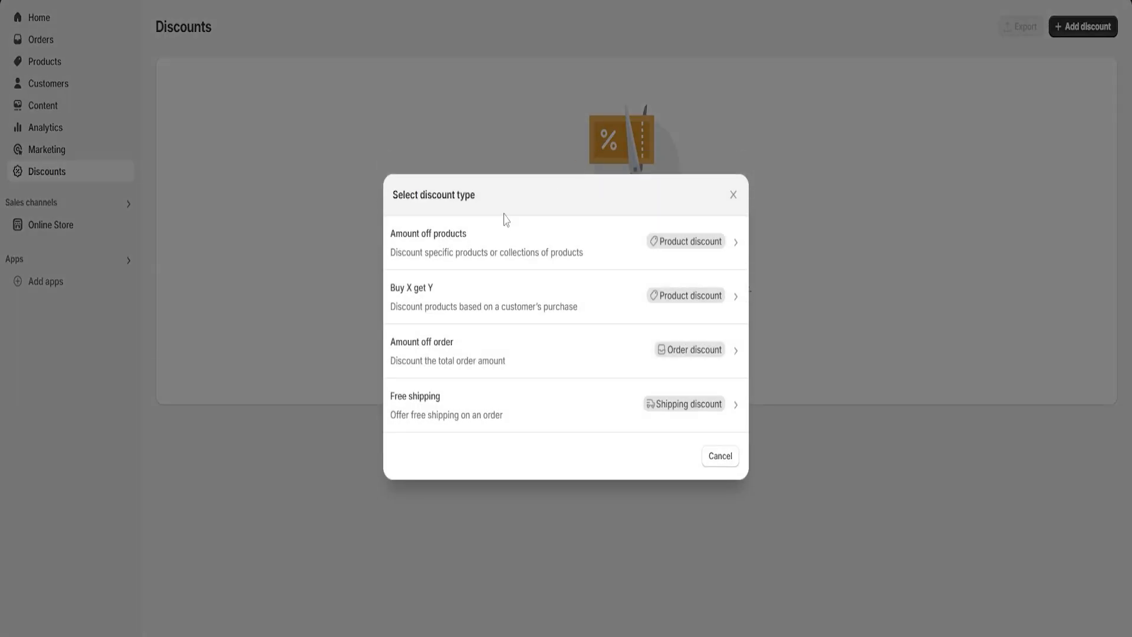
{"action": "left_click", "coordinate": [480, 245]}
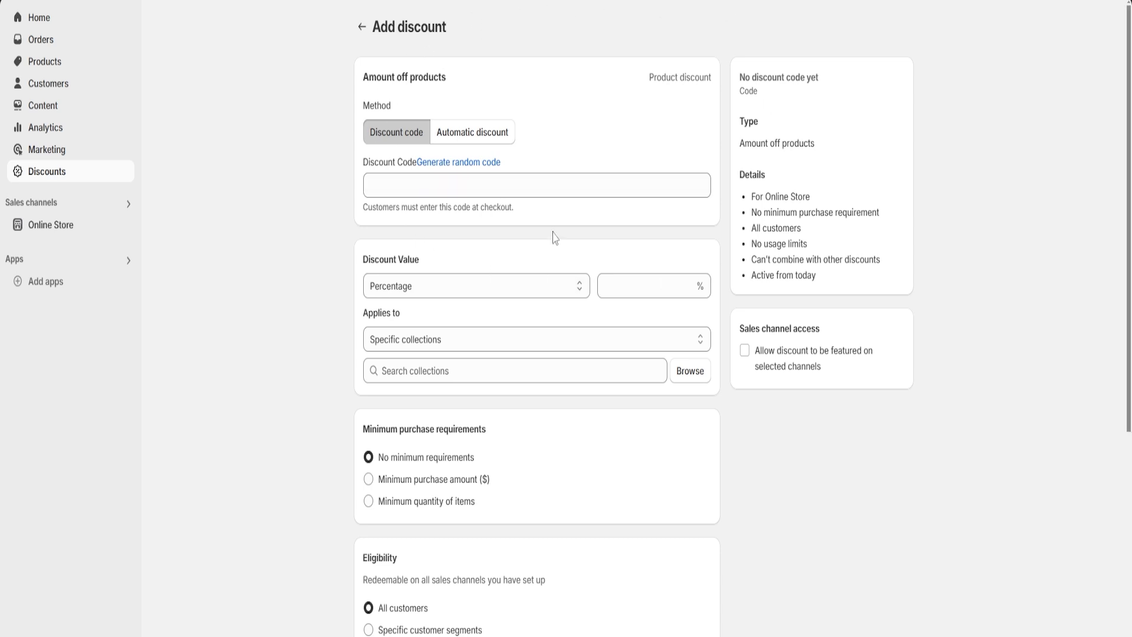
Enter code101 as the discount code, and replace it with a randomly generated code
{"action": "left_click", "coordinate": [471, 183]}
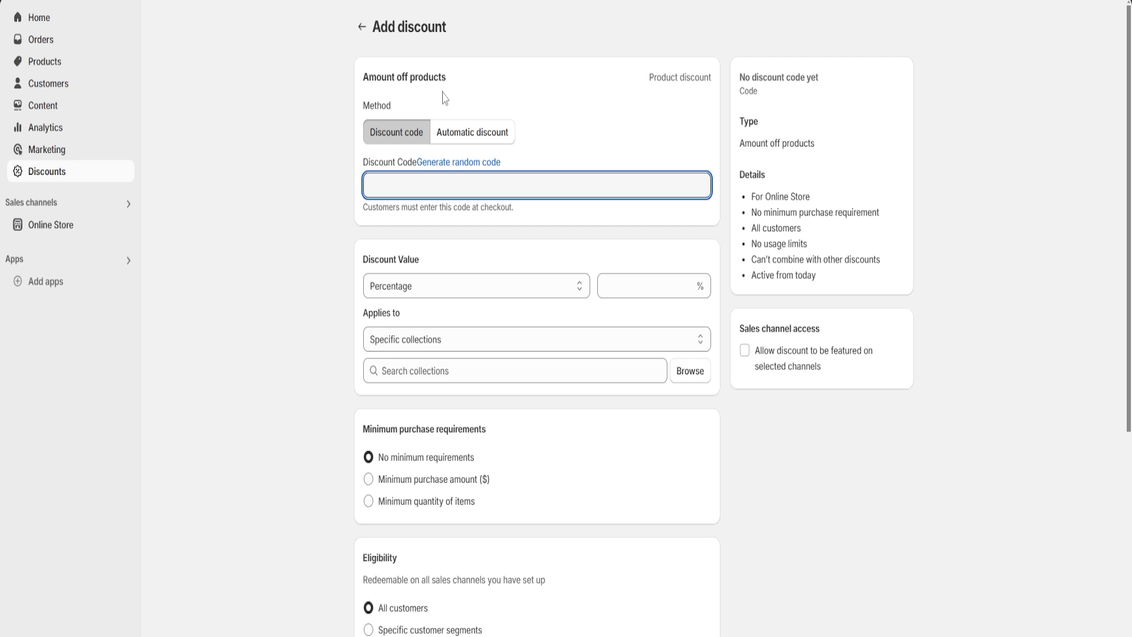
{"action": "type", "text": "code101"}
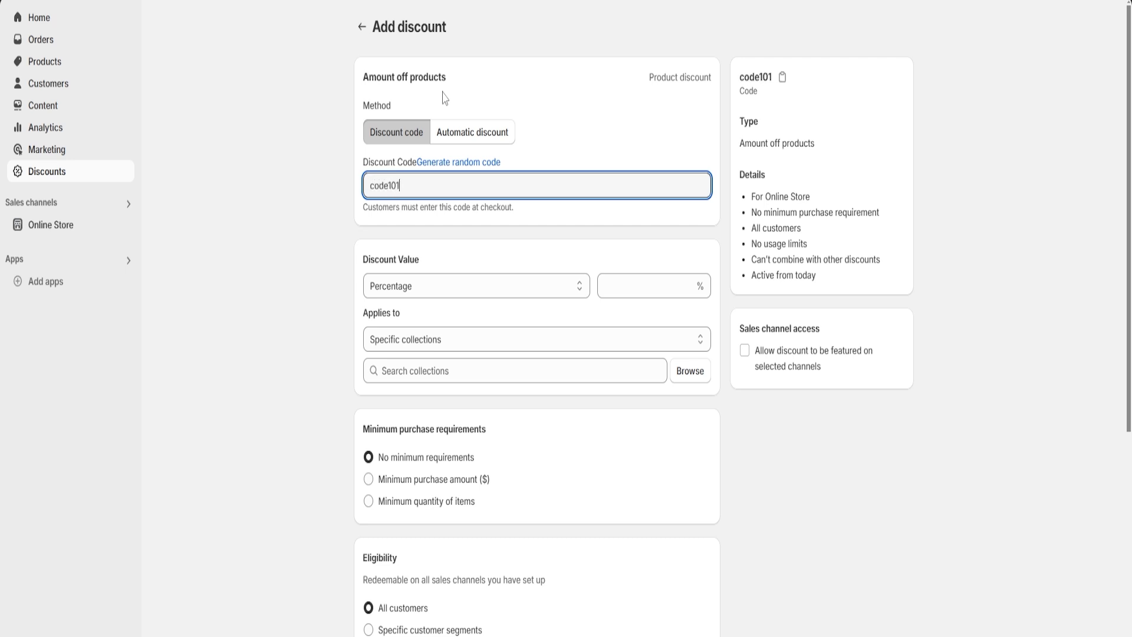
{"action": "left_click", "coordinate": [543, 101]}
{"action": "left_click", "coordinate": [472, 163]}
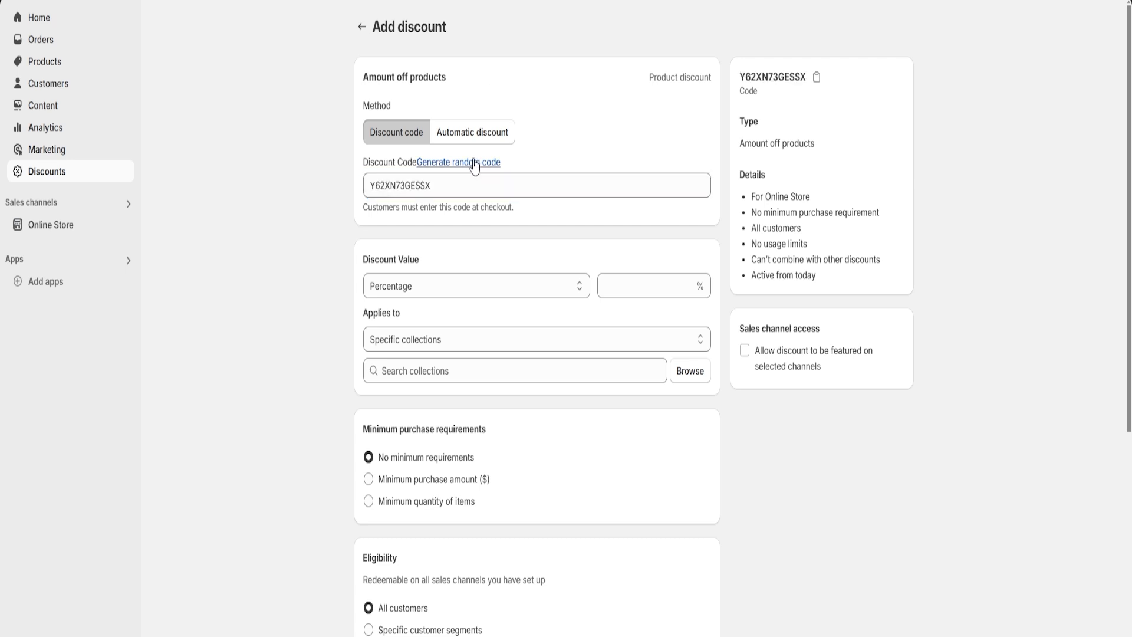
Set the discount value to a percentage of 10%
{"action": "left_click", "coordinate": [480, 187]}
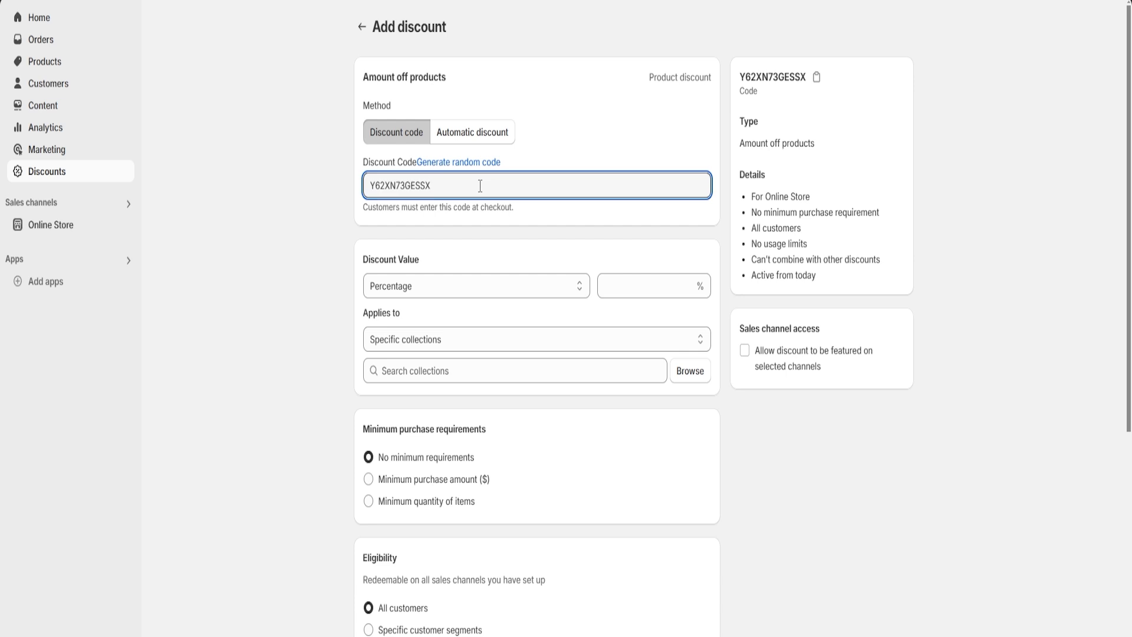
{"action": "left_click", "coordinate": [559, 144]}
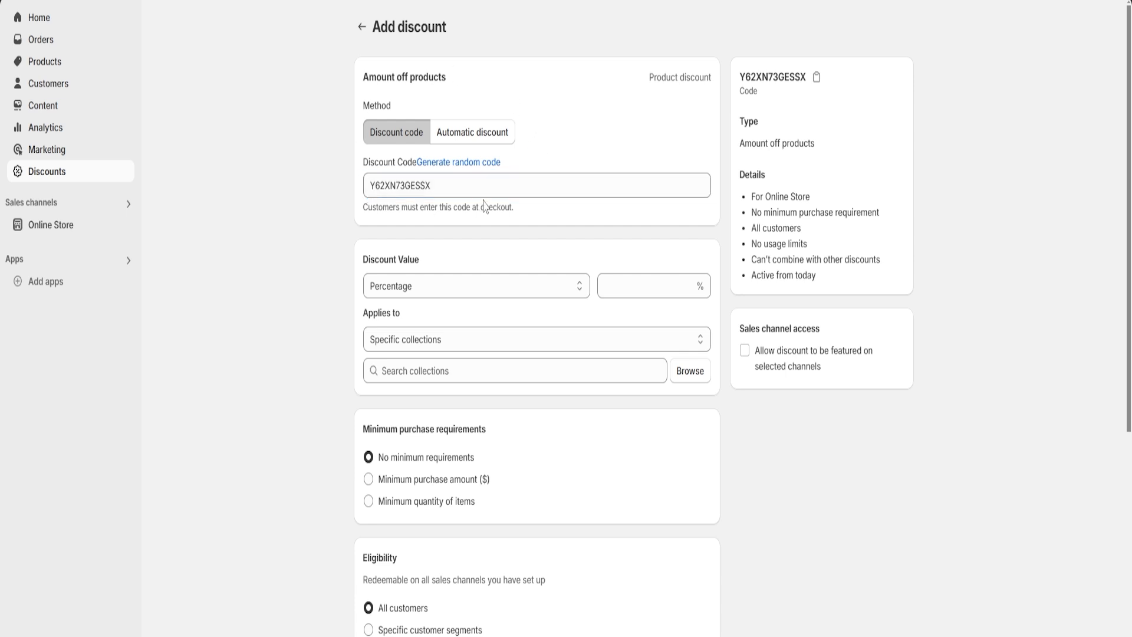
{"action": "scroll", "coordinate": [551, 215], "scroll_direction": "down", "scroll_amount": 1}
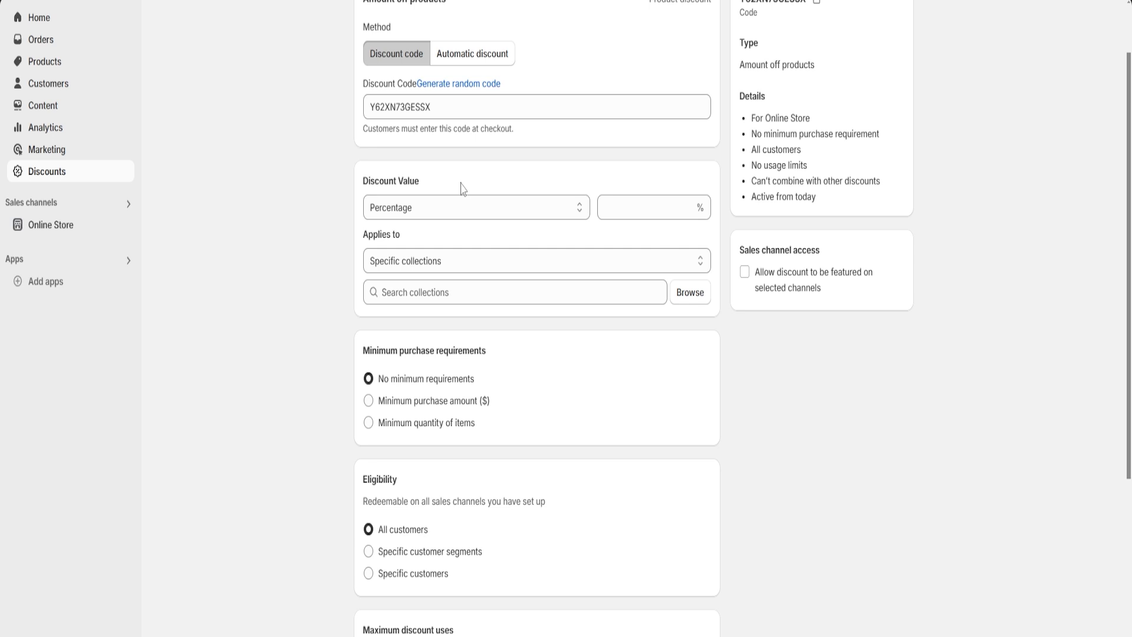
{"action": "left_click", "coordinate": [455, 209]}
{"action": "left_click", "coordinate": [445, 234]}
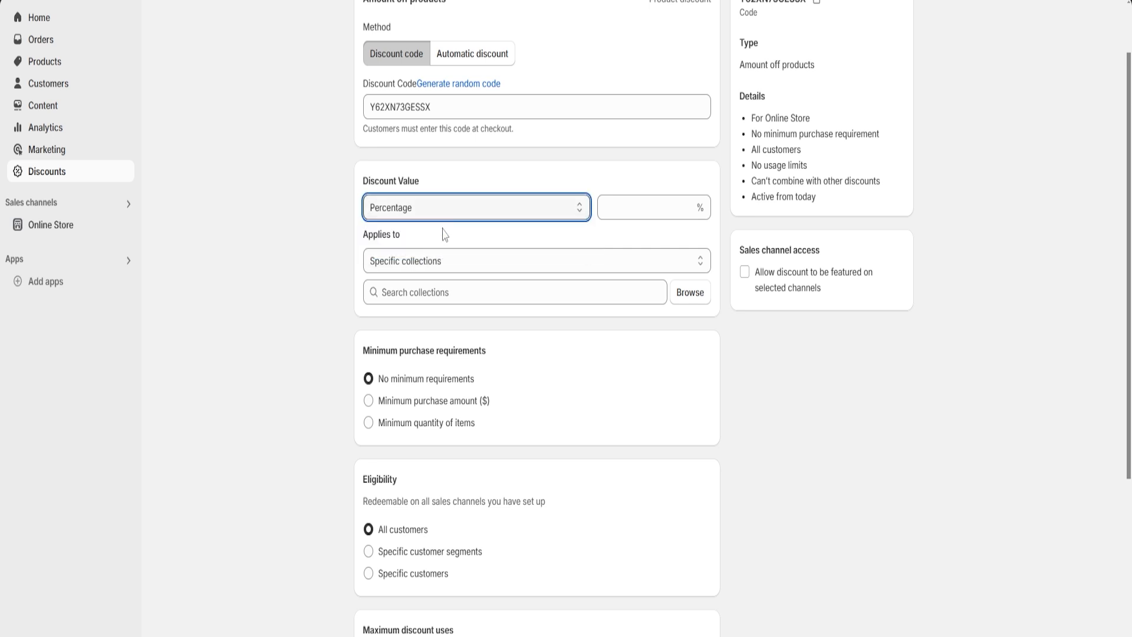
{"action": "left_click", "coordinate": [634, 204]}
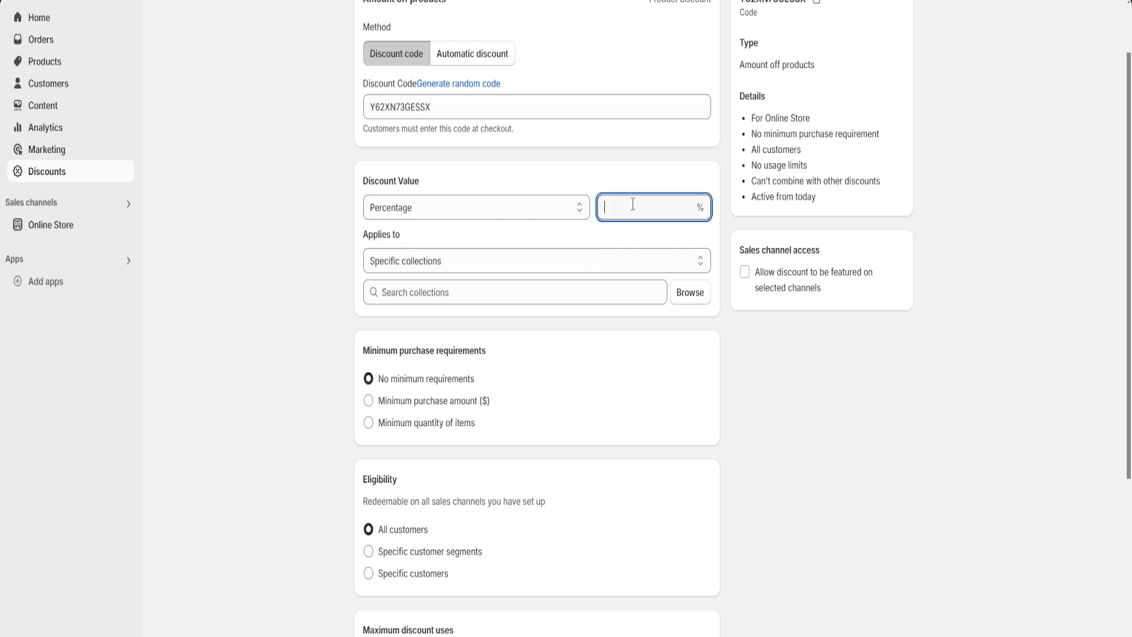
{"action": "type", "text": "10"}
{"action": "left_click", "coordinate": [643, 184]}
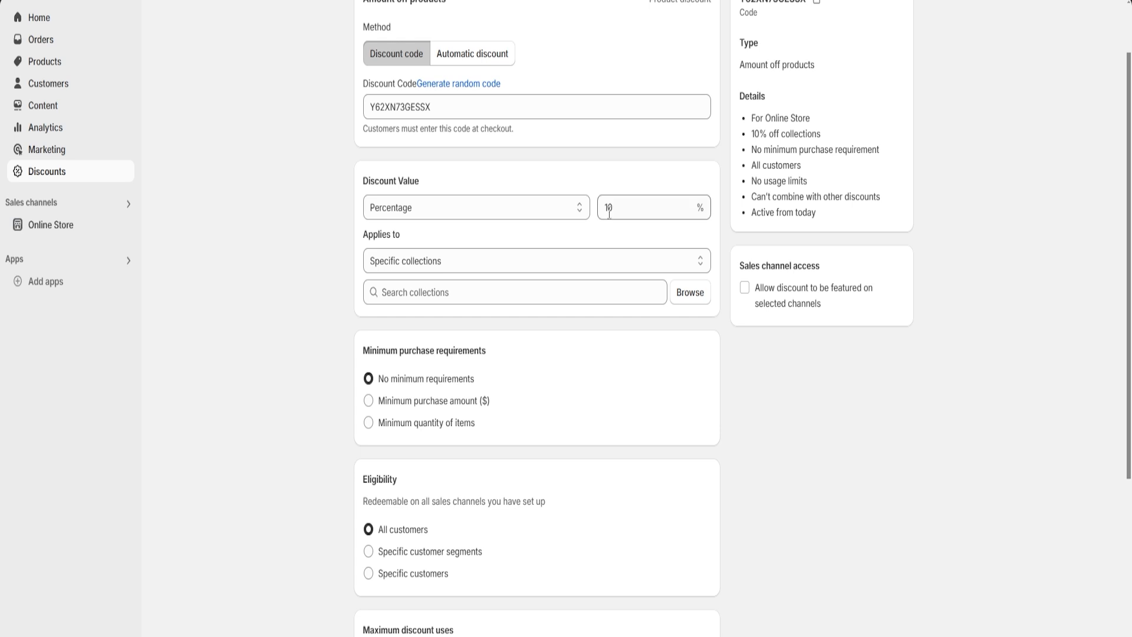
Apply the discount to specific collections by adding the Home page collection
{"action": "scroll", "coordinate": [619, 180], "scroll_direction": "down", "scroll_amount": 2}
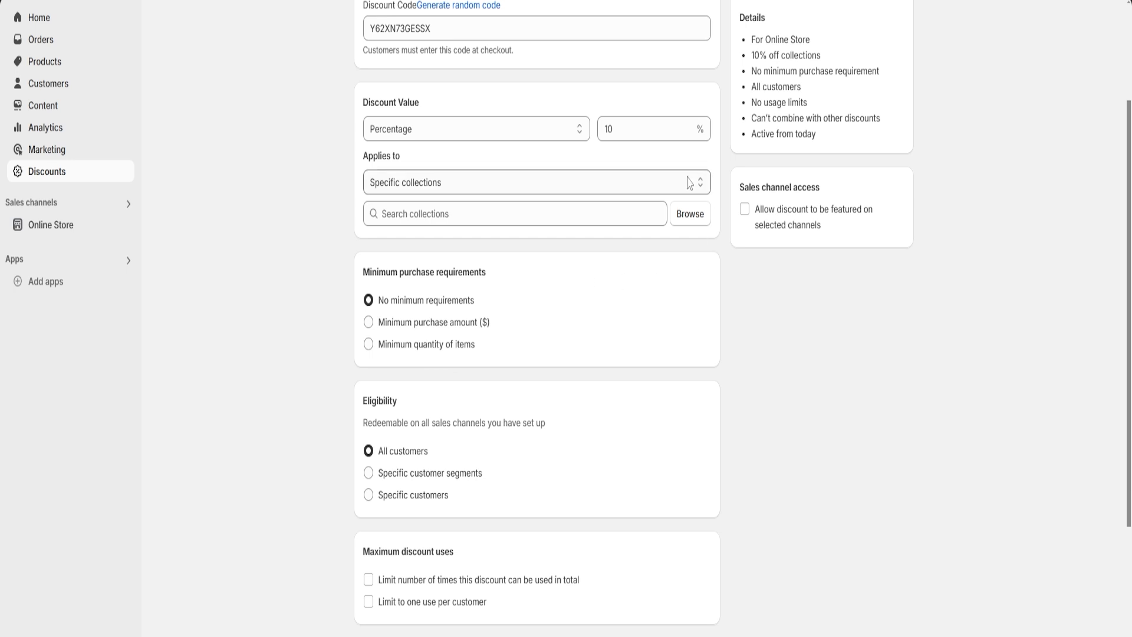
{"action": "left_click", "coordinate": [691, 217]}
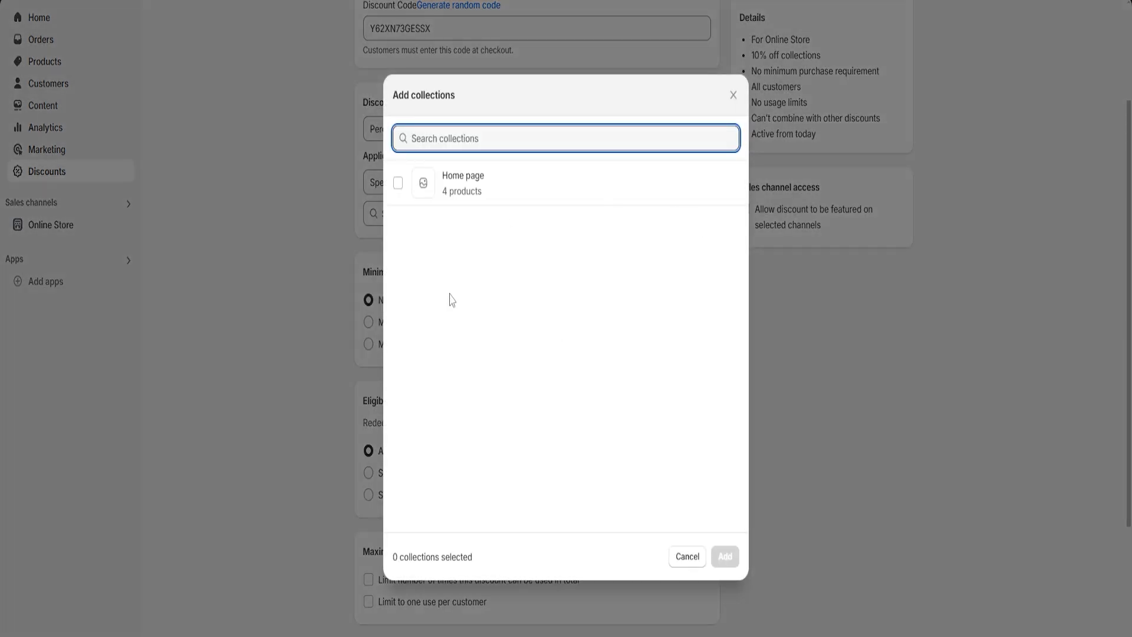
{"action": "left_click", "coordinate": [398, 183]}
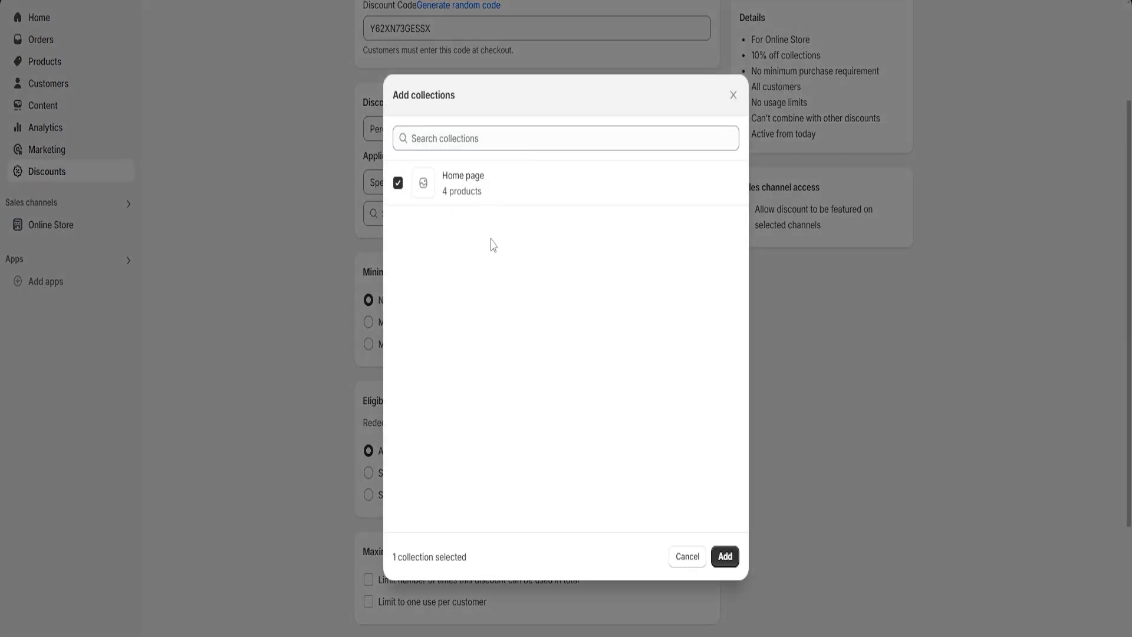
{"action": "left_click", "coordinate": [725, 556]}
Review the discount's minimum purchase requirements, eligibility, maximum discount uses and combinations options
{"action": "scroll", "coordinate": [389, 212], "scroll_direction": "down", "scroll_amount": 3}
{"action": "left_click_drag", "start_coordinate": [363, 177], "coordinate": [511, 190]}
{"action": "left_click", "coordinate": [515, 200]}
{"action": "scroll", "coordinate": [557, 221], "scroll_direction": "down", "scroll_amount": 2}
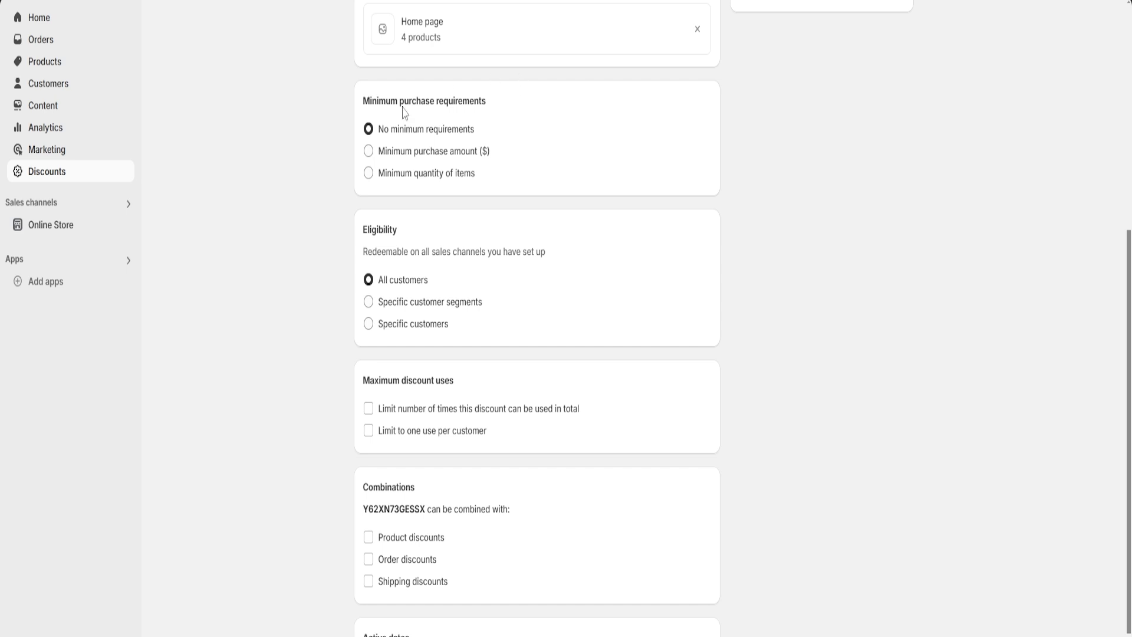
{"action": "left_click_drag", "start_coordinate": [361, 108], "coordinate": [490, 114]}
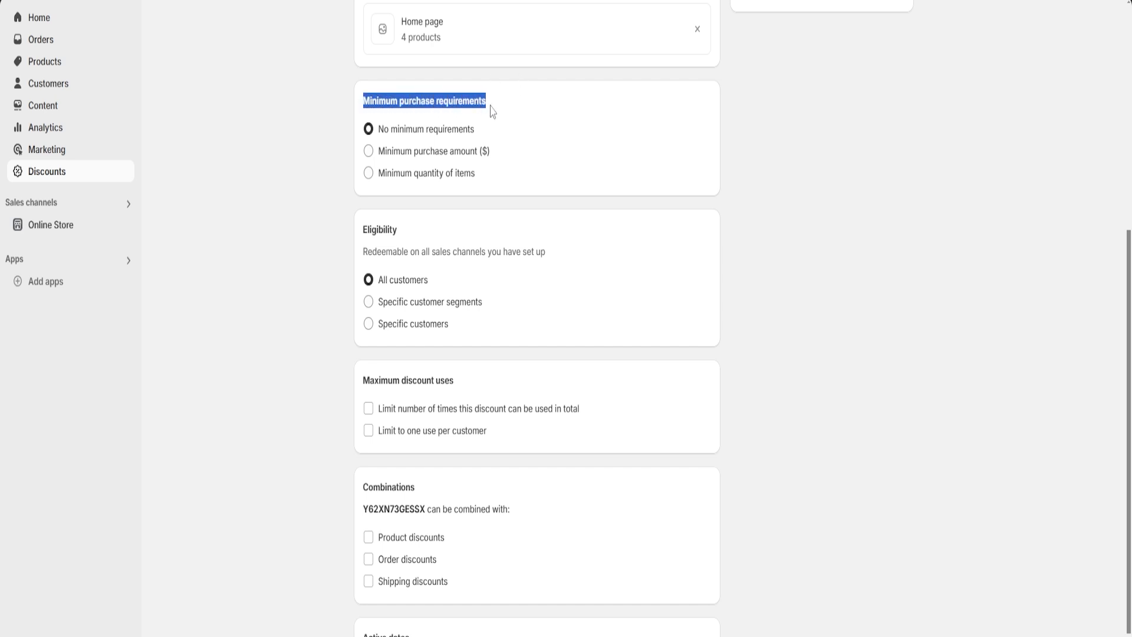
{"action": "left_click", "coordinate": [501, 113]}
{"action": "scroll", "coordinate": [506, 118], "scroll_direction": "down", "scroll_amount": 2}
{"action": "left_click_drag", "start_coordinate": [365, 151], "coordinate": [416, 157]}
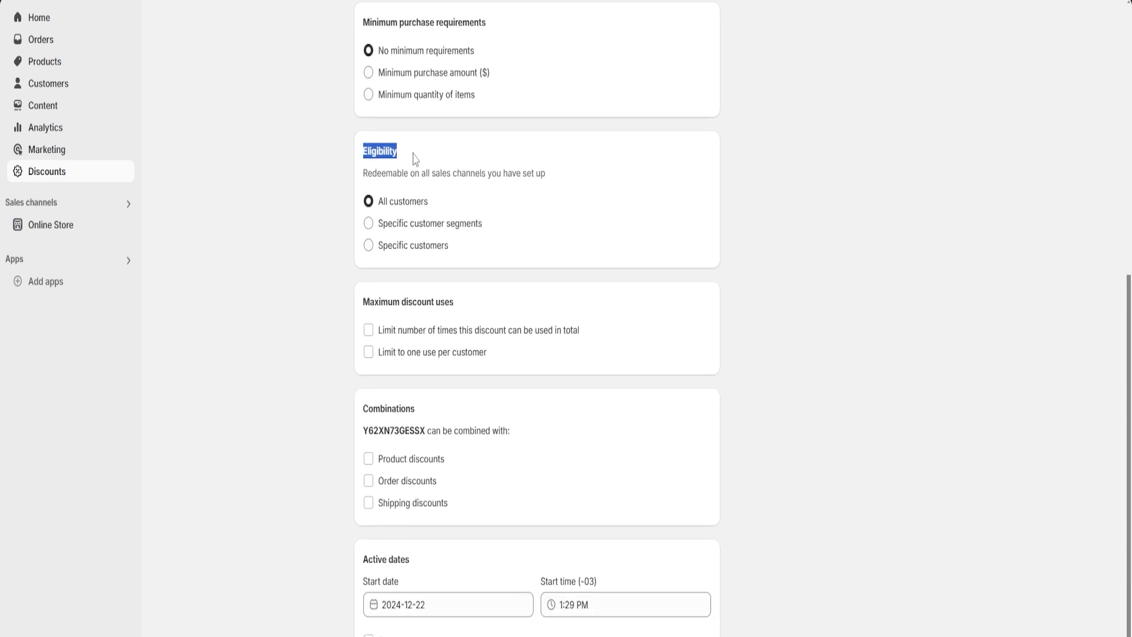
{"action": "left_click", "coordinate": [416, 158]}
{"action": "scroll", "coordinate": [527, 213], "scroll_direction": "down", "scroll_amount": 1}
{"action": "left_click_drag", "start_coordinate": [364, 287], "coordinate": [477, 288]}
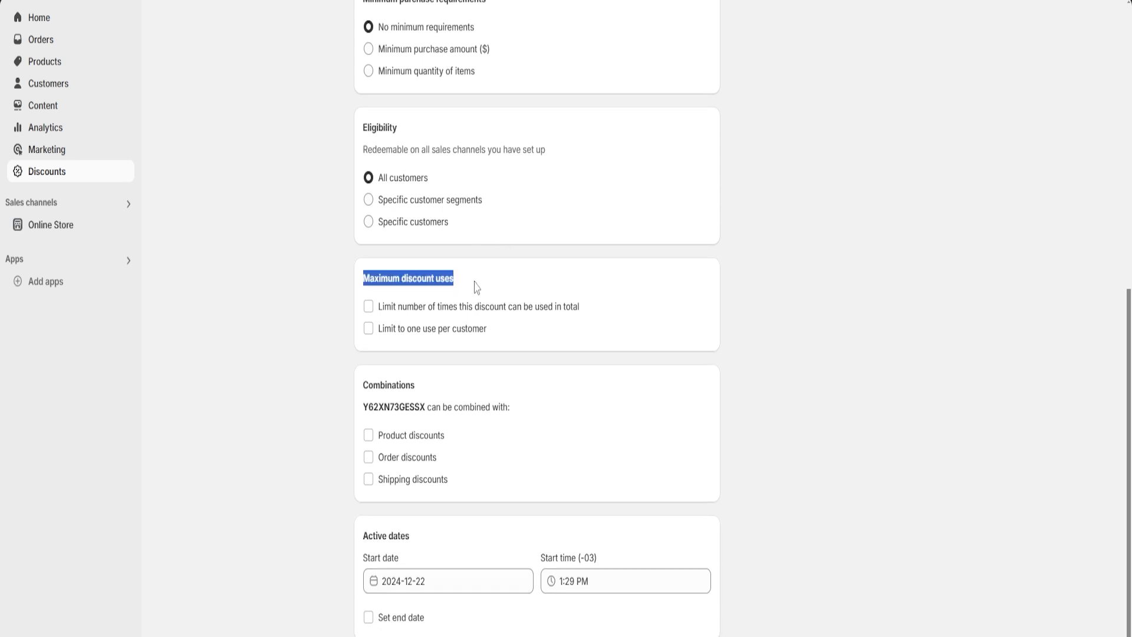
{"action": "left_click", "coordinate": [477, 287]}
{"action": "left_click_drag", "start_coordinate": [365, 388], "coordinate": [450, 387]}
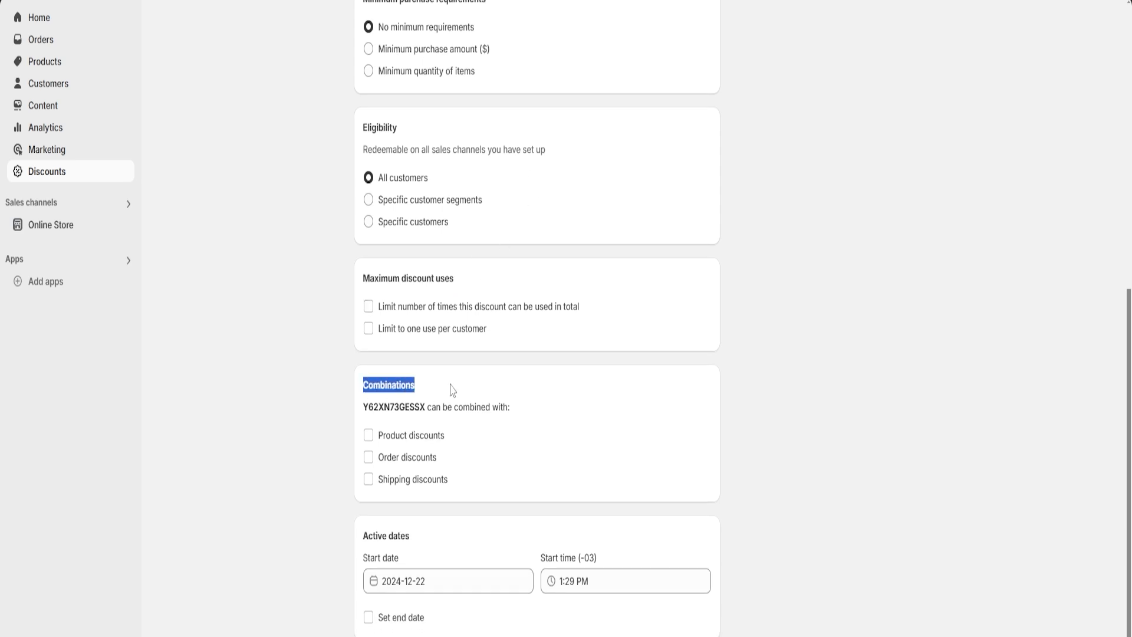
{"action": "left_click", "coordinate": [450, 387]}
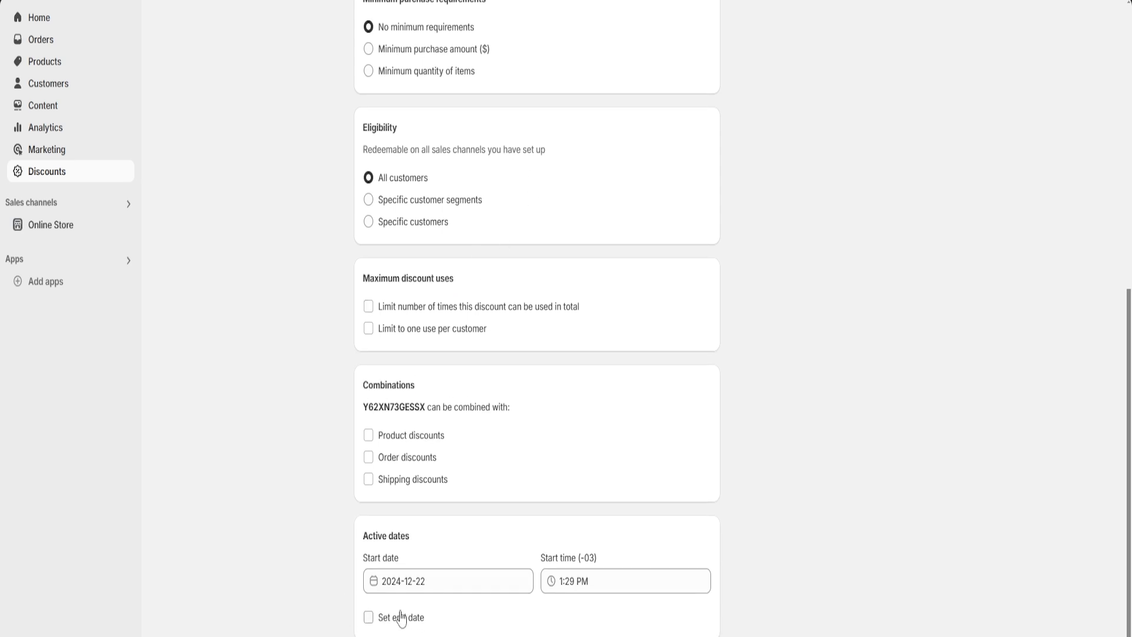
Enable an end date for the discount and set it to 2024-12-29
{"action": "left_click", "coordinate": [369, 617]}
{"action": "scroll", "coordinate": [505, 518], "scroll_direction": "down", "scroll_amount": 1}
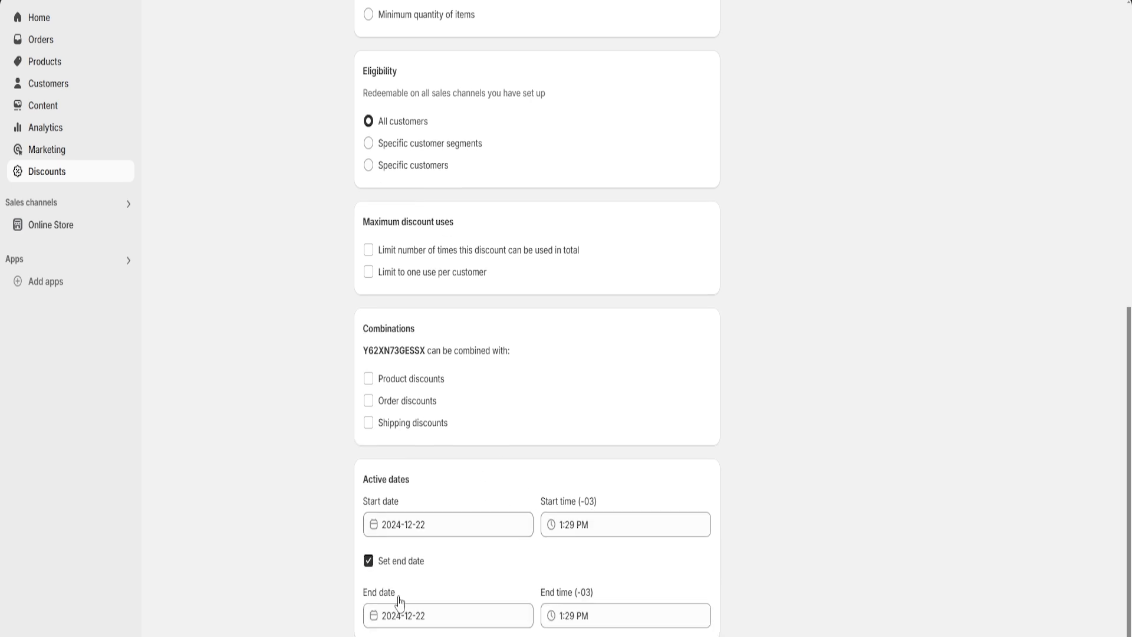
{"action": "left_click", "coordinate": [443, 614]}
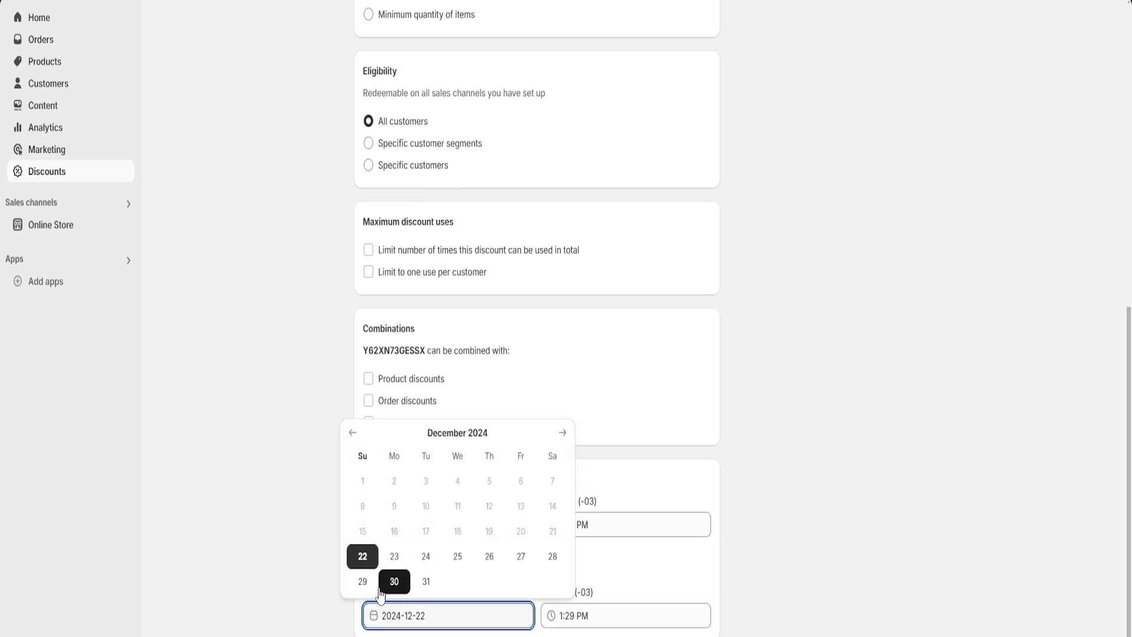
{"action": "left_click", "coordinate": [363, 582]}
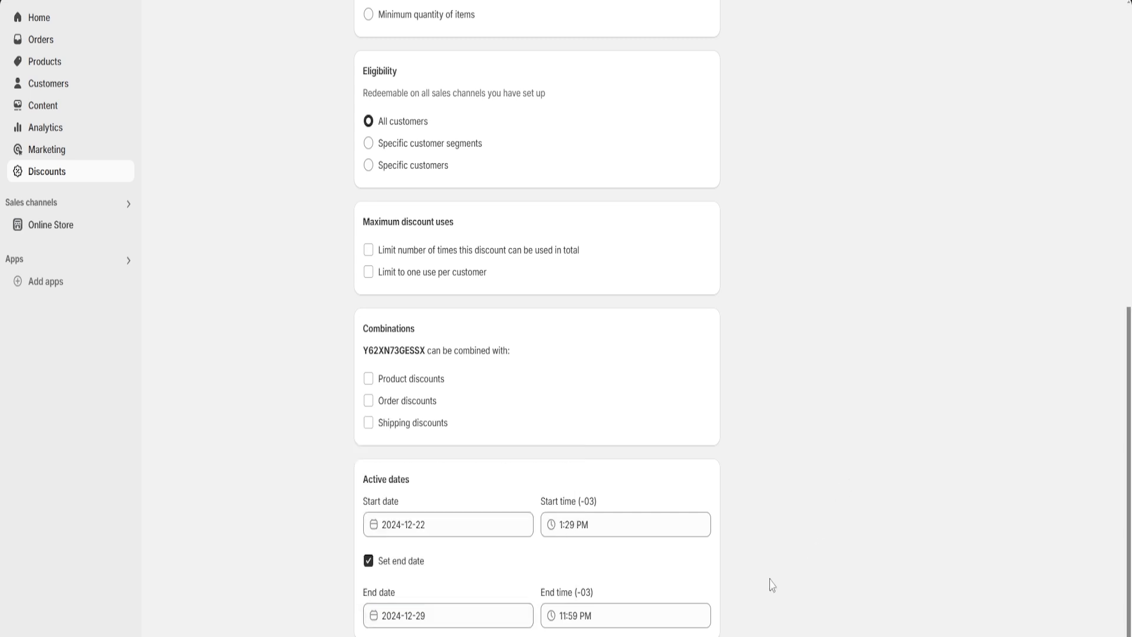